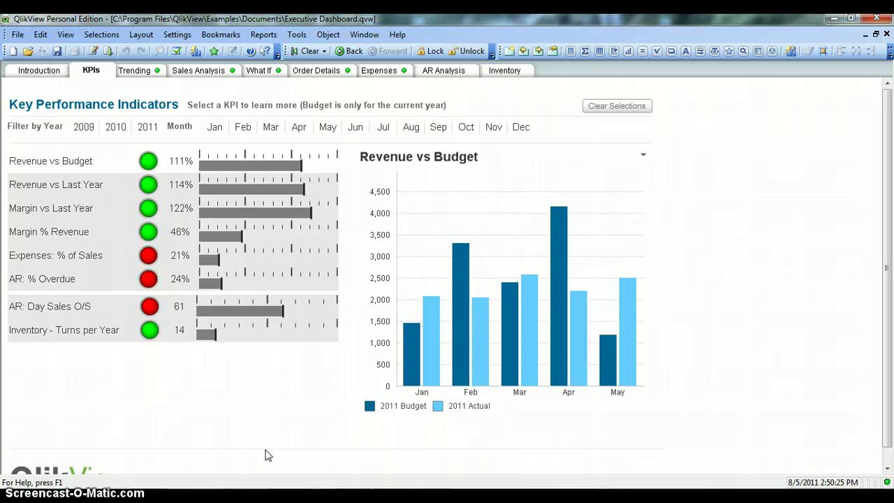
{"action": "left_click", "coordinate": [273, 451]}
{"action": "left_click", "coordinate": [613, 56]}
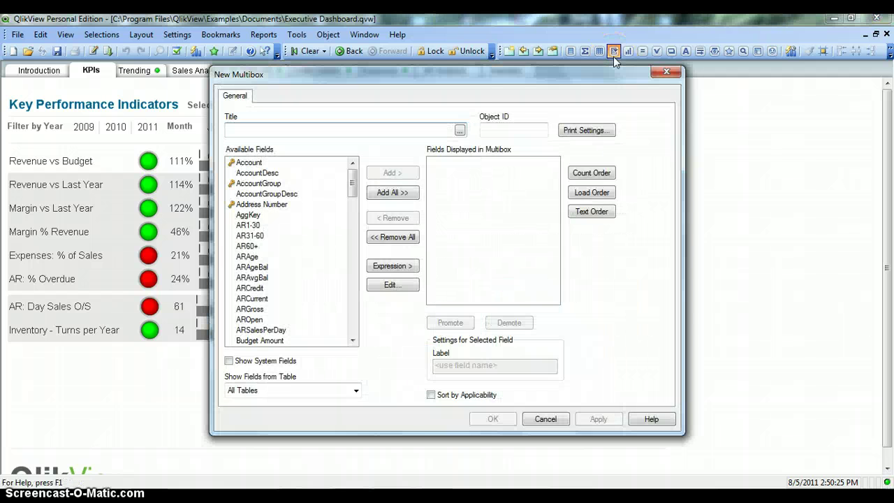
{"action": "left_click", "coordinate": [667, 71]}
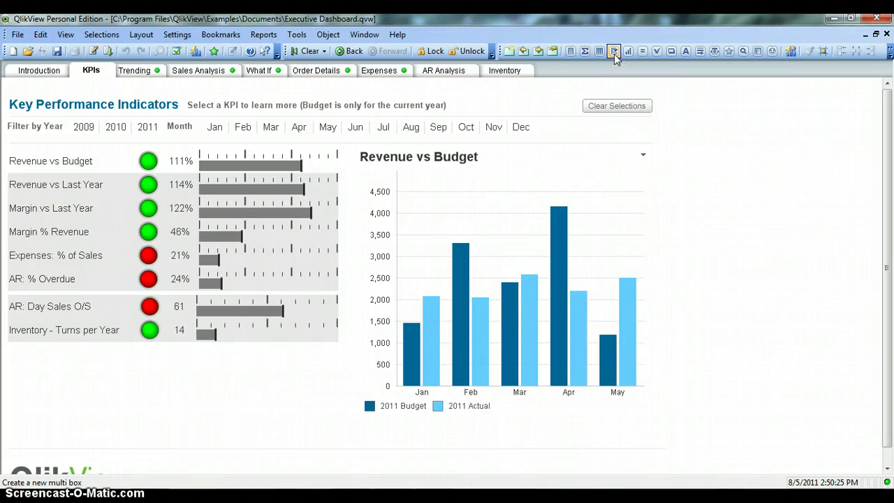
Step: Create a multi box on the empty area beside the chart with the fields Fiscal Year and FiscalMonth
{"action": "right_click", "coordinate": [732, 151]}
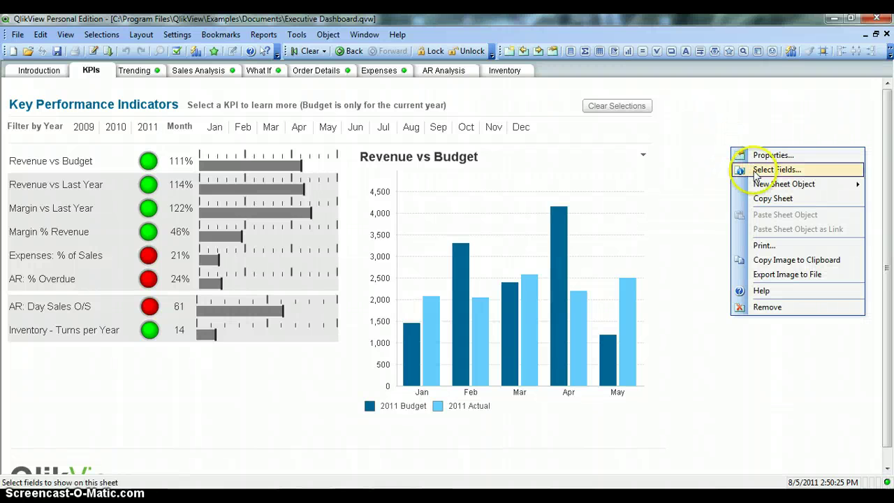
{"action": "mouse_move", "coordinate": [758, 185]}
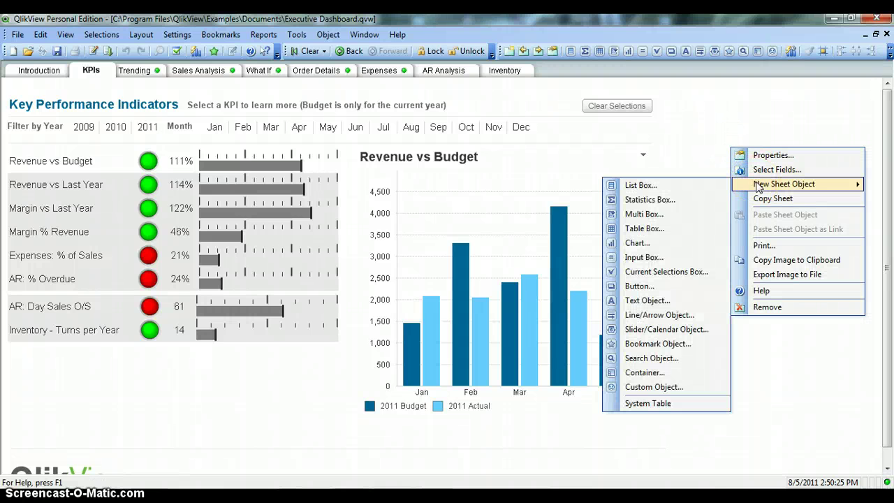
{"action": "left_click", "coordinate": [714, 218]}
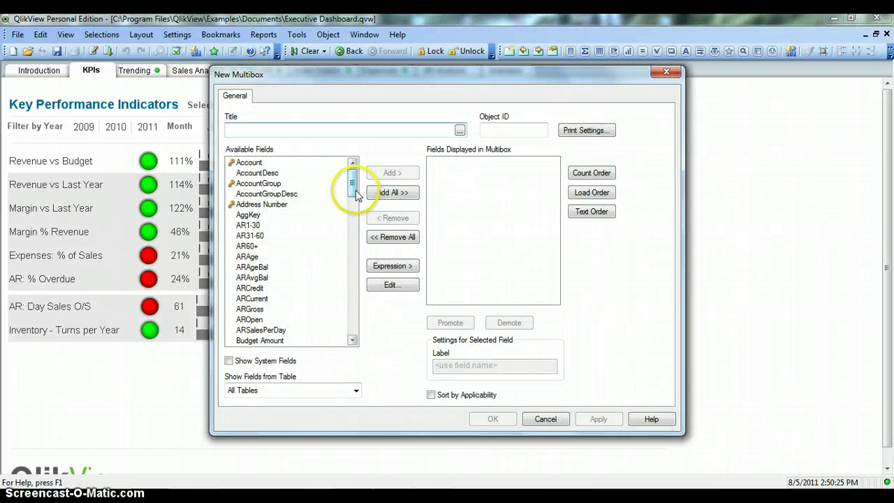
{"action": "left_click_drag", "start_coordinate": [352, 180], "coordinate": [355, 246]}
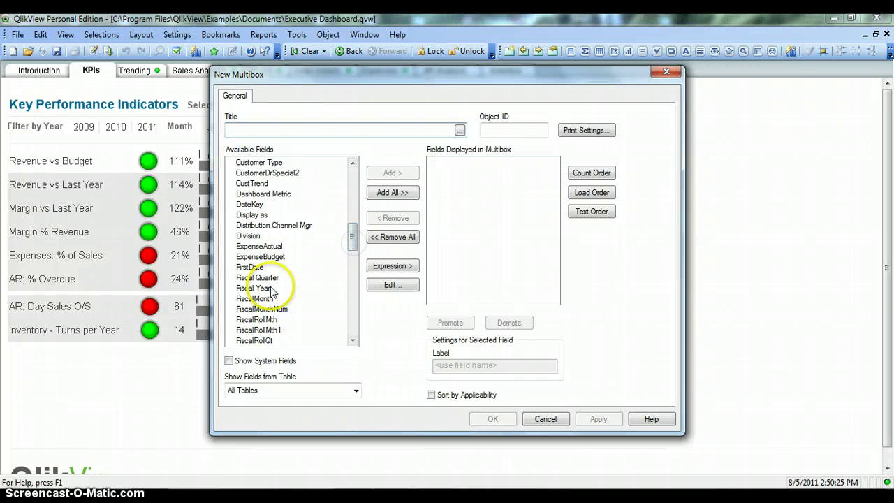
{"action": "left_click", "coordinate": [252, 288]}
{"action": "left_click", "coordinate": [393, 173]}
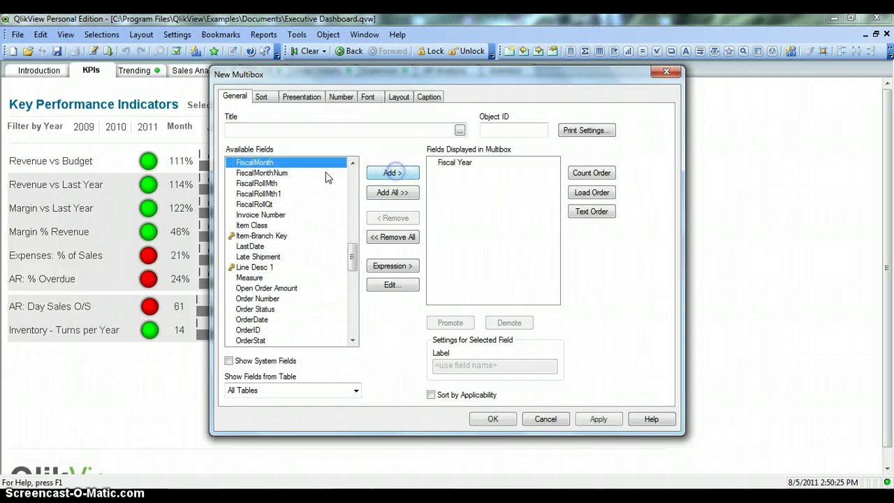
{"action": "left_click", "coordinate": [390, 174]}
{"action": "left_click", "coordinate": [598, 419]}
{"action": "left_click", "coordinate": [491, 419]}
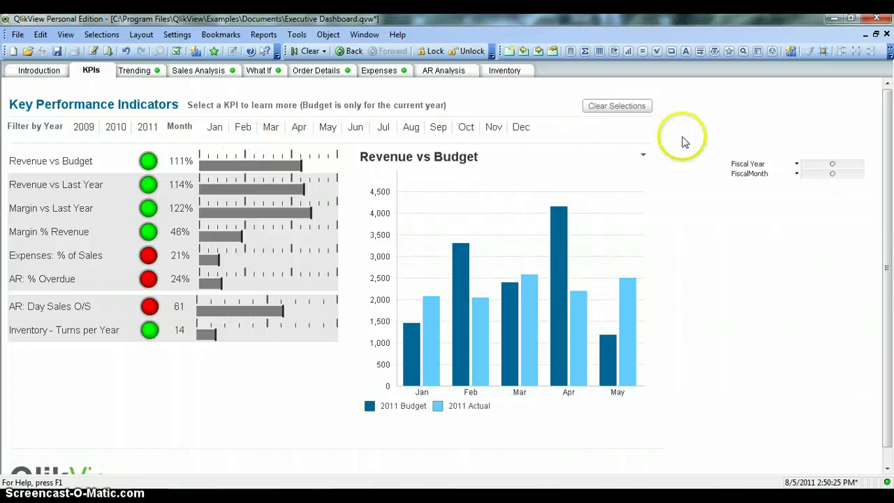
Step: Filter the dashboard to Fiscal Year 2010 through the multi box, and clear all selections
{"action": "left_click", "coordinate": [797, 163]}
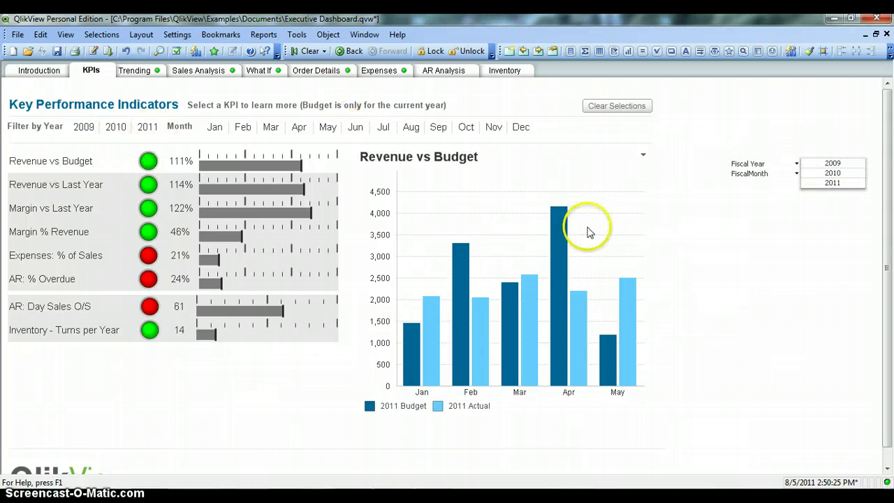
{"action": "left_click", "coordinate": [835, 173]}
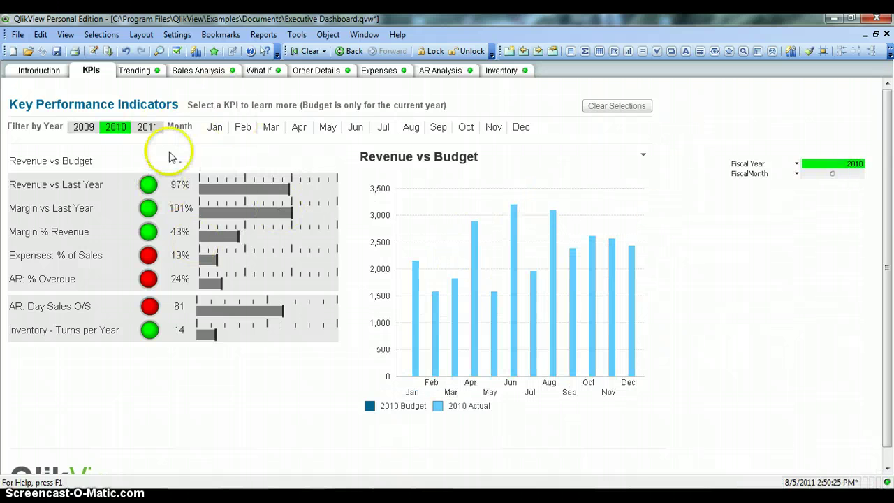
{"action": "left_click", "coordinate": [302, 56]}
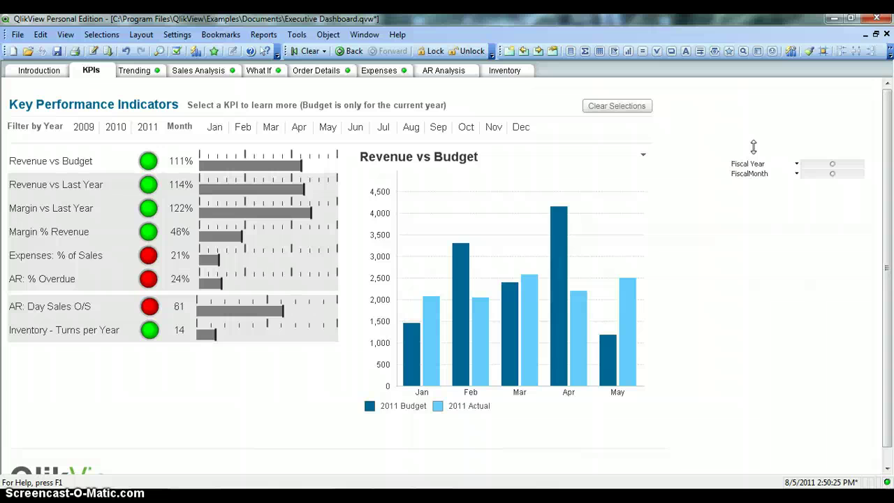
Step: Remove the Fiscal Year and FiscalMonth multi box from the KPIs sheet
{"action": "left_click", "coordinate": [760, 176]}
{"action": "right_click", "coordinate": [760, 174]}
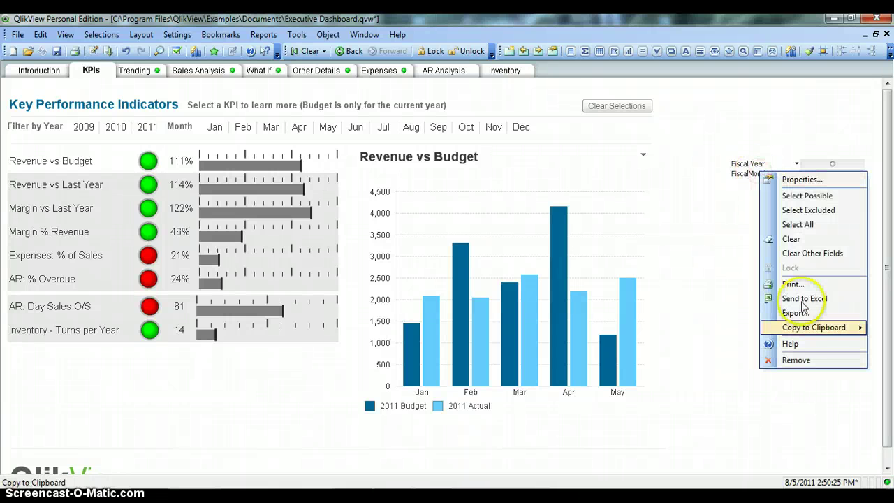
{"action": "left_click", "coordinate": [805, 360]}
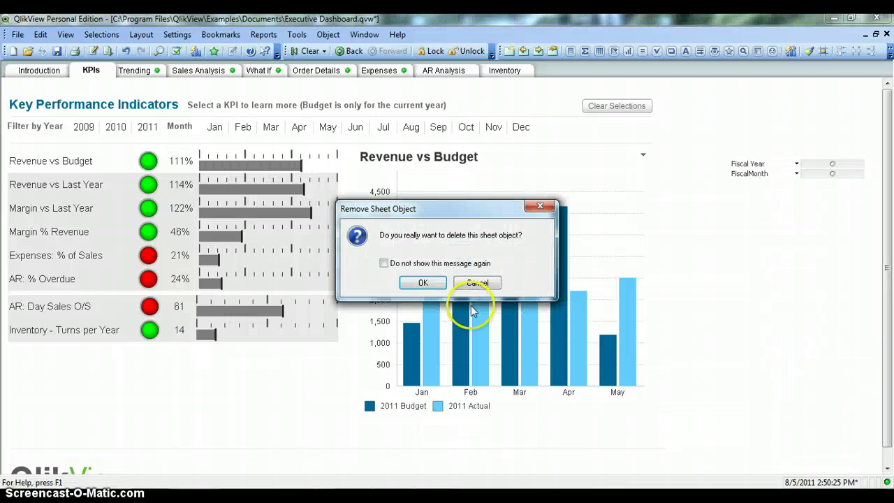
{"action": "left_click", "coordinate": [422, 282]}
{"action": "left_click", "coordinate": [709, 205]}
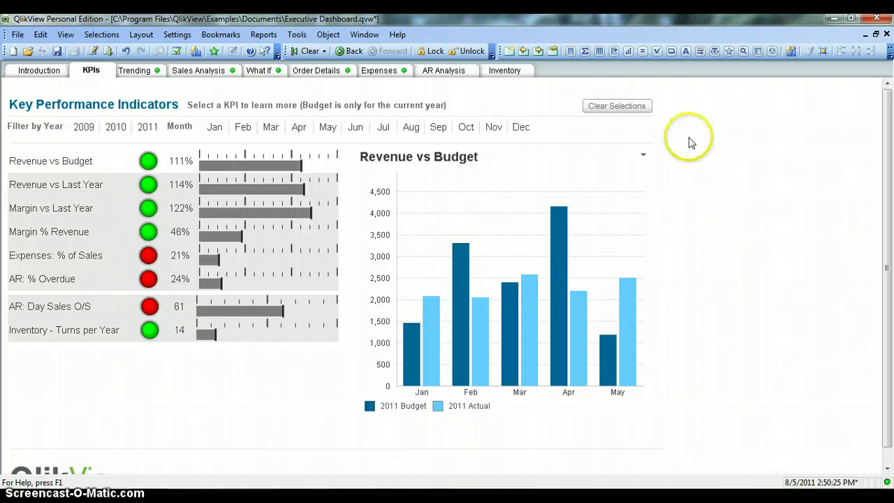
Step: Create a multi box containing all fields from Customer through Invoice Number
{"action": "left_click", "coordinate": [613, 53]}
{"action": "left_click_drag", "start_coordinate": [535, 74], "coordinate": [382, 70]}
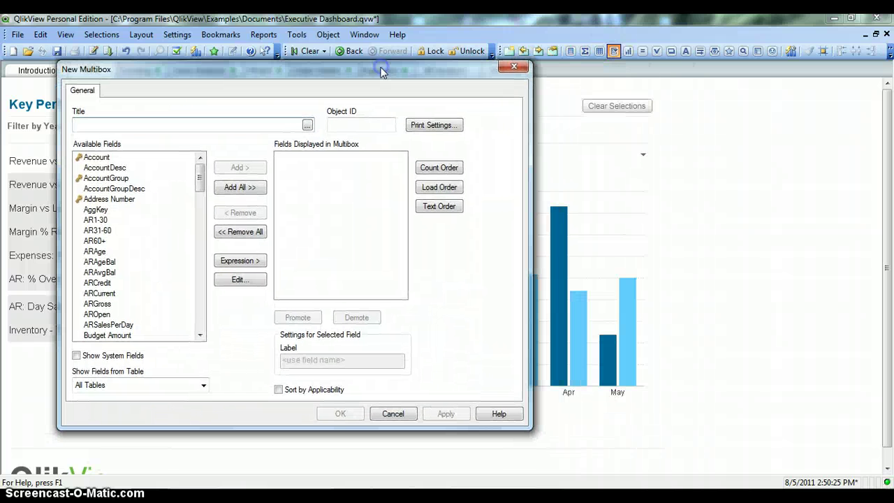
{"action": "left_click_drag", "start_coordinate": [200, 183], "coordinate": [203, 227]}
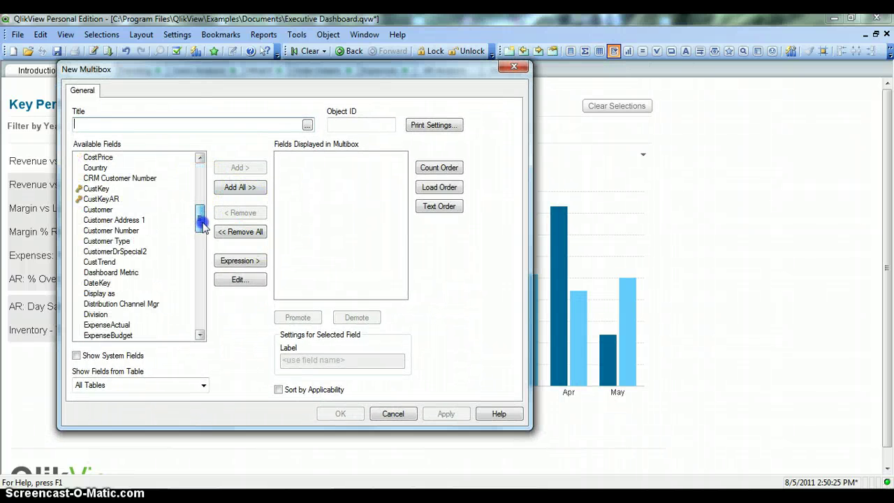
{"action": "left_click", "coordinate": [135, 212]}
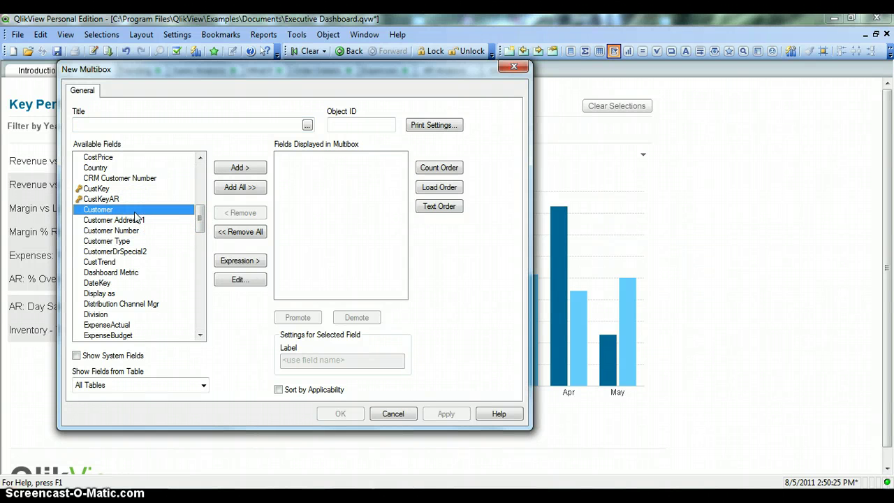
{"action": "key", "text": "shift+Up"}
{"action": "key", "text": "shift+Down"}
{"action": "key", "text": "shift+Down"}
{"action": "key", "text": "shift+Down"}
{"action": "key", "text": "shift+Down"}
{"action": "key", "text": "shift+Down"}
{"action": "key", "text": "shift+Down"}
{"action": "key", "text": "shift+Down"}
{"action": "key", "text": "shift+Down"}
{"action": "key", "text": "shift+Down"}
{"action": "key", "text": "shift+Down"}
{"action": "key", "text": "shift+Down"}
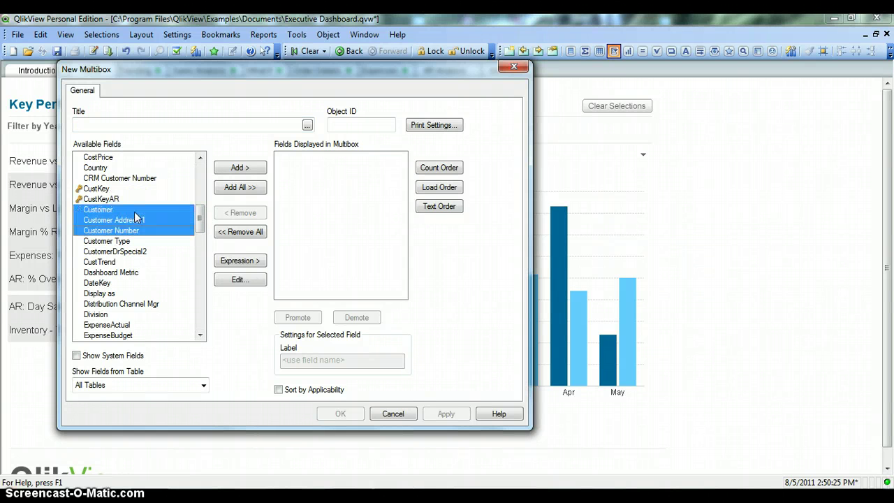
{"action": "key", "text": "shift+Down"}
{"action": "key", "text": "shift+Down"}
{"action": "key", "text": "shift+Down"}
{"action": "key", "text": "shift+Down"}
{"action": "key", "text": "shift+Down"}
{"action": "key", "text": "shift+Down"}
{"action": "key", "text": "shift+Down"}
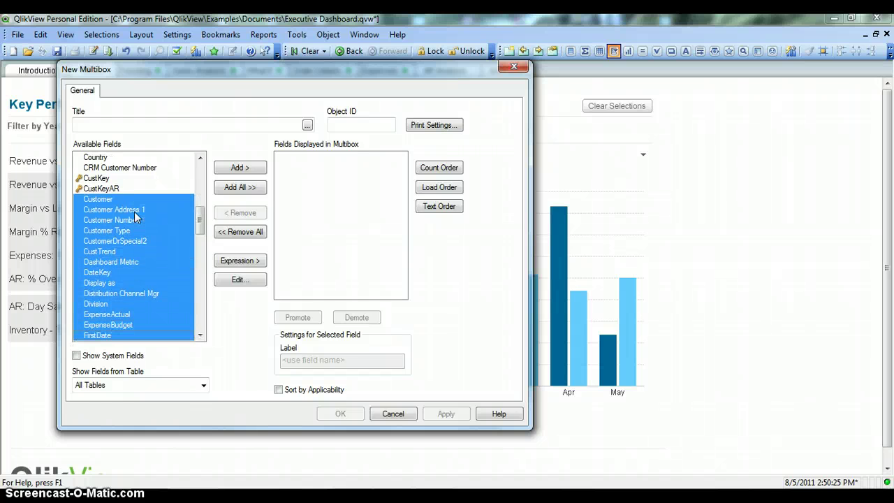
{"action": "key", "text": "shift+Down"}
{"action": "key", "text": "shift+Down"}
{"action": "key", "text": "shift+Down"}
{"action": "key", "text": "shift+Down"}
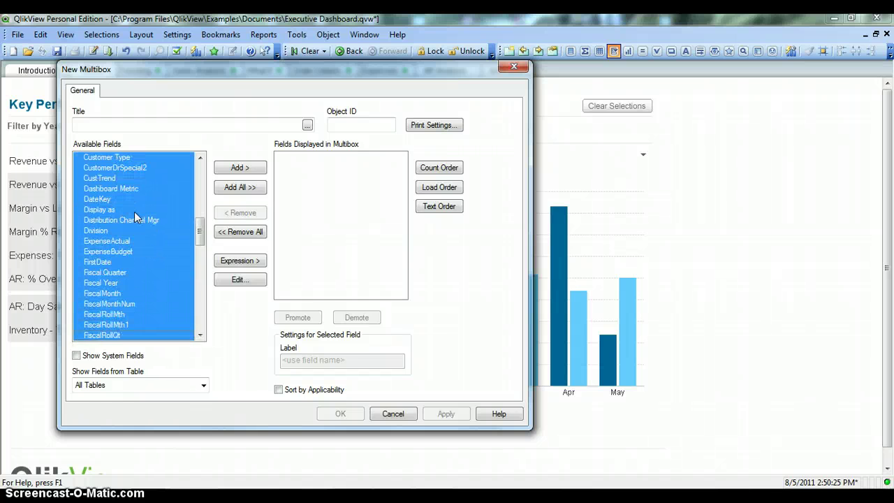
{"action": "left_click", "coordinate": [238, 169]}
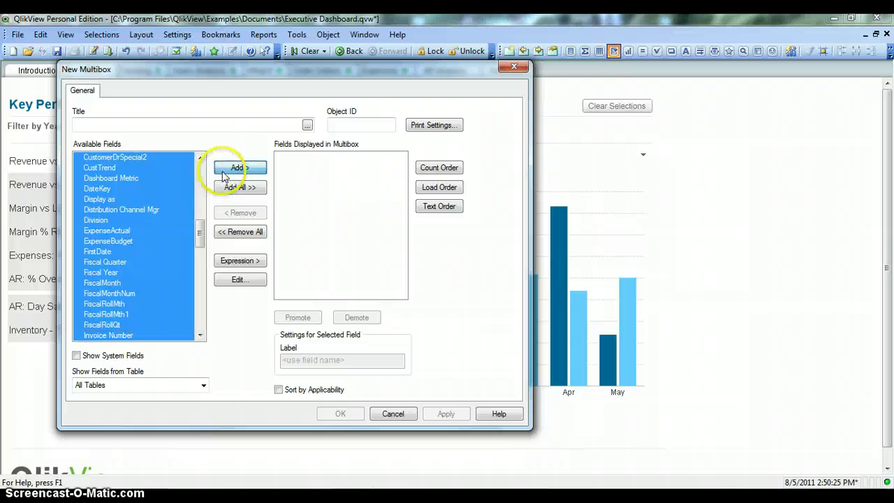
{"action": "left_click", "coordinate": [446, 413]}
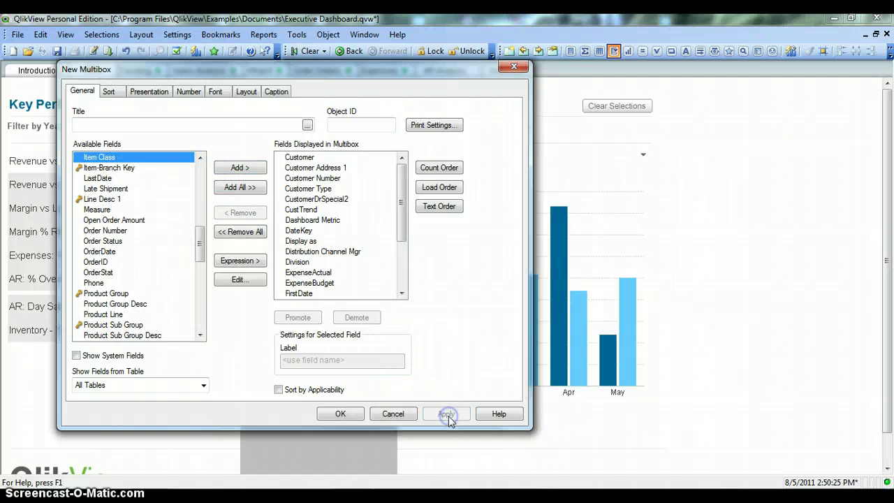
{"action": "left_click", "coordinate": [342, 414]}
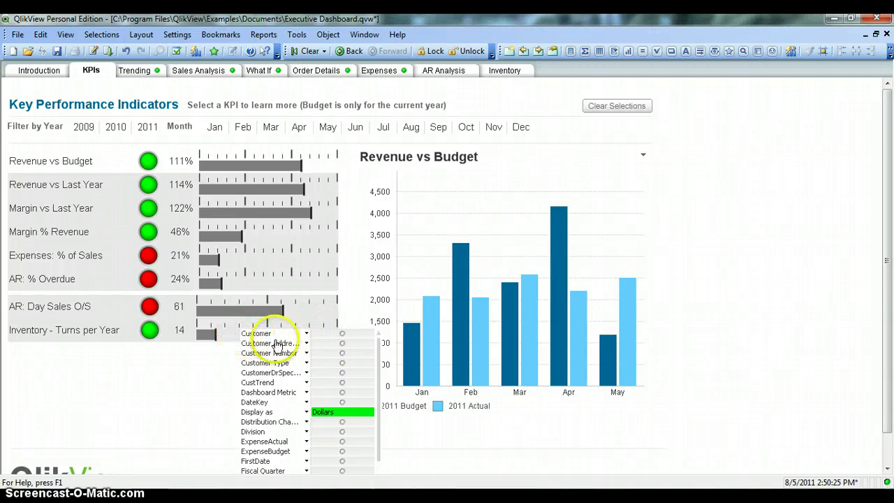
Step: Look through the fields of the new multi box and open the value list of the Customer field
{"action": "scroll", "coordinate": [306, 389], "scroll_direction": "down", "scroll_amount": 2}
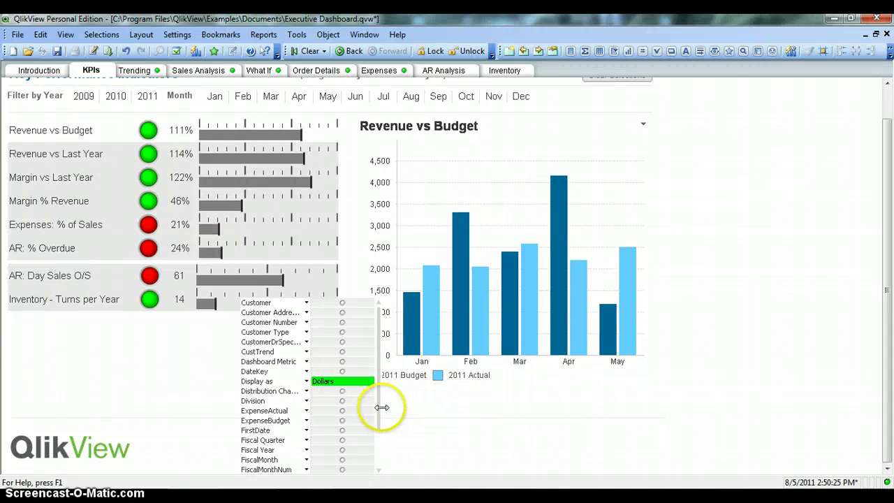
{"action": "mouse_move", "coordinate": [379, 406]}
{"action": "left_mouse_down"}
{"action": "mouse_move", "coordinate": [379, 458]}
{"action": "mouse_move", "coordinate": [377, 398]}
{"action": "left_mouse_up"}
{"action": "left_click", "coordinate": [293, 324]}
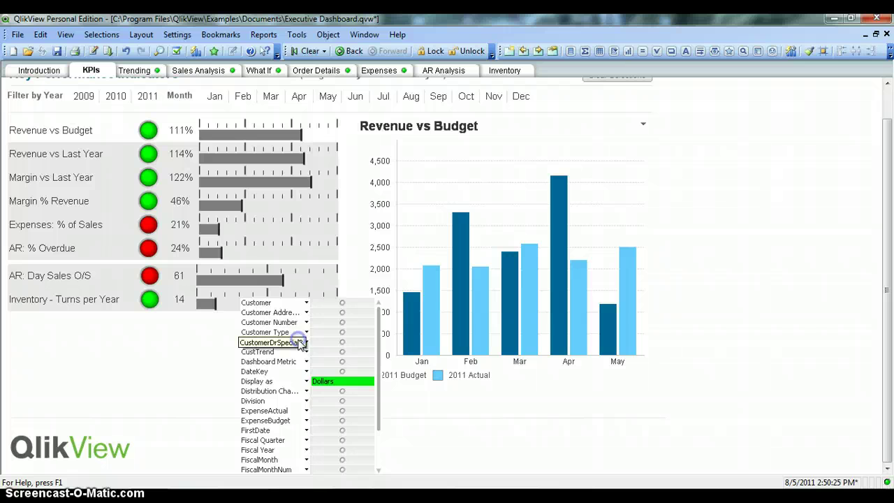
{"action": "left_click", "coordinate": [318, 370]}
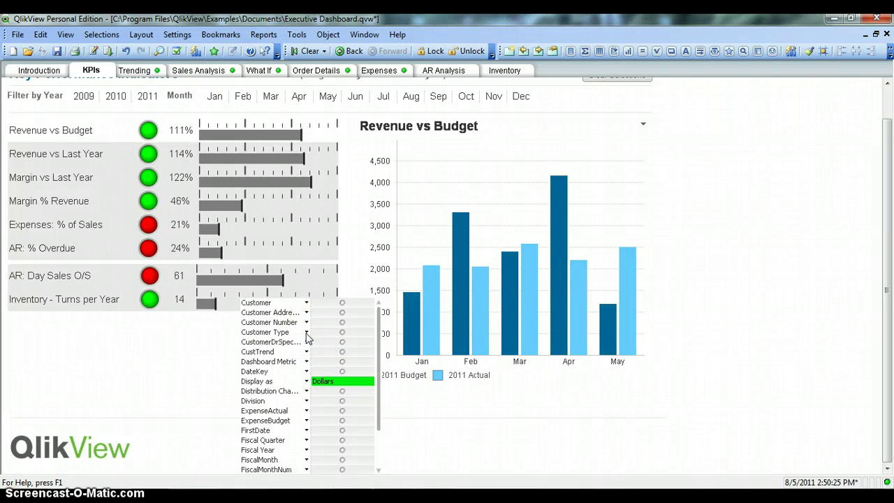
{"action": "left_click", "coordinate": [306, 304]}
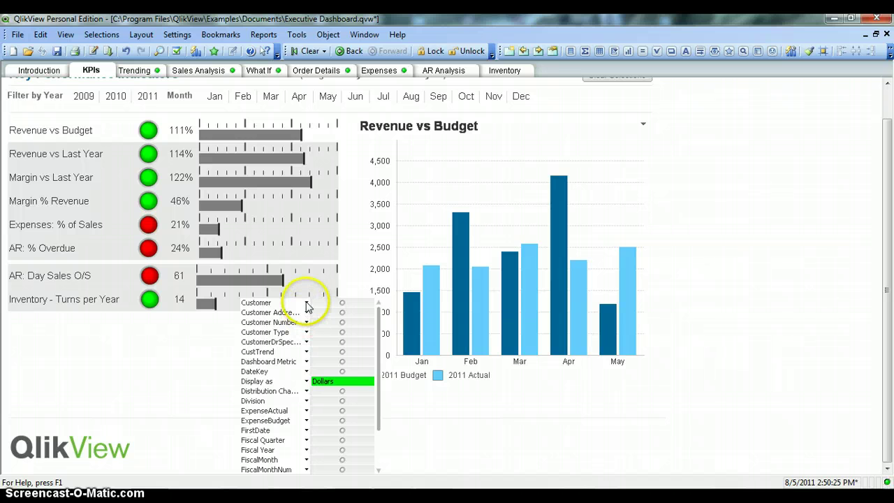
{"action": "left_click", "coordinate": [308, 304]}
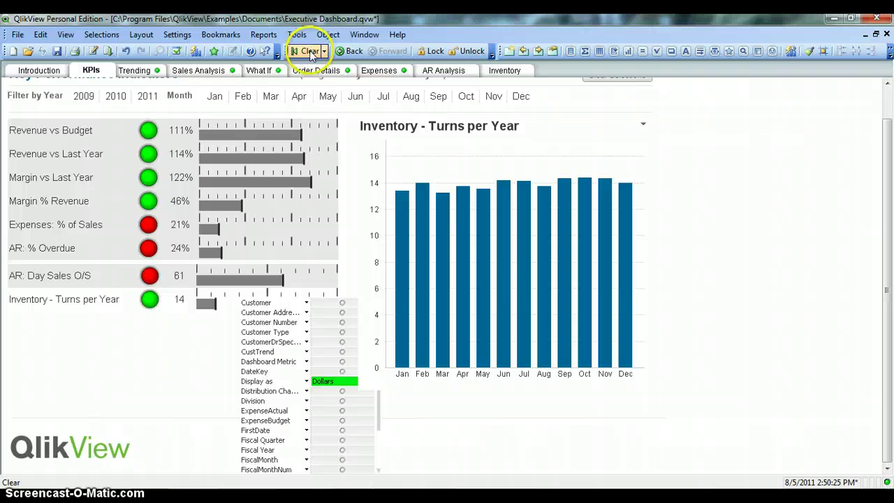
Step: Remove the multi box with the customer fields from the KPIs sheet
{"action": "right_click", "coordinate": [282, 341]}
{"action": "left_click", "coordinate": [316, 326]}
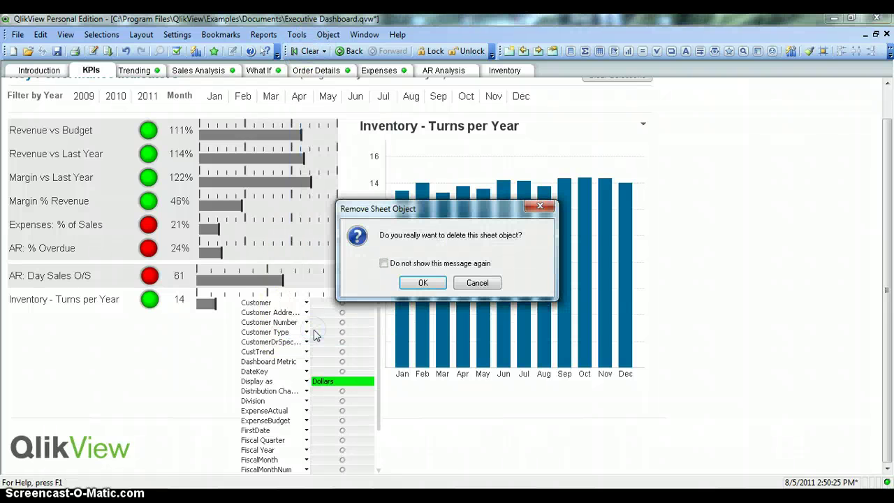
{"action": "left_click", "coordinate": [424, 282]}
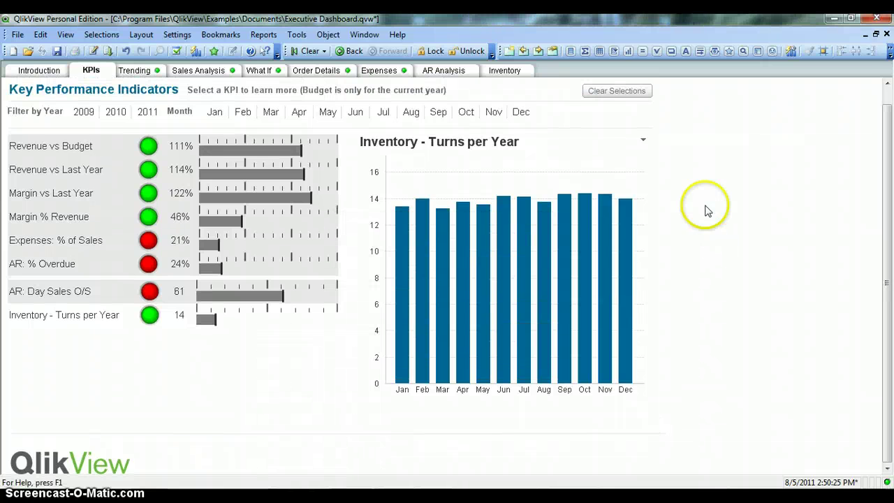
Step: Create a multi box on the KPIs sheet containing all fields from Customer through ExpenseBudget
{"action": "right_click", "coordinate": [712, 149]}
{"action": "left_click", "coordinate": [737, 192]}
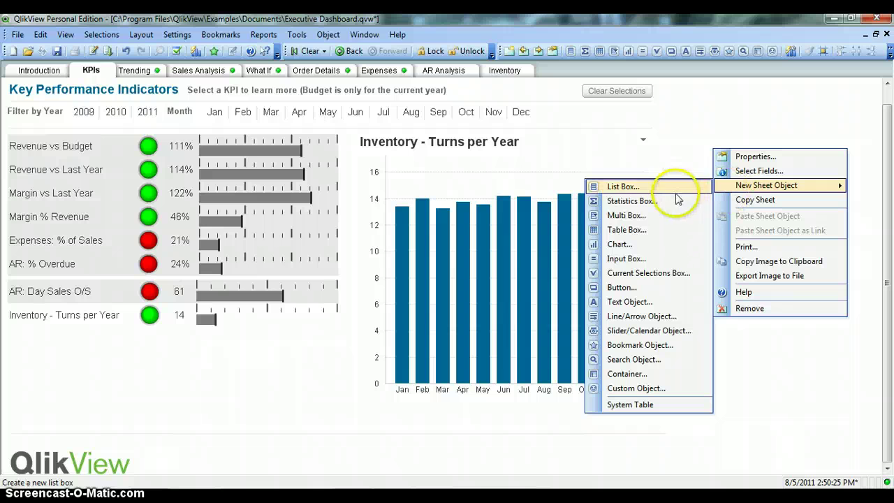
{"action": "left_click", "coordinate": [678, 215]}
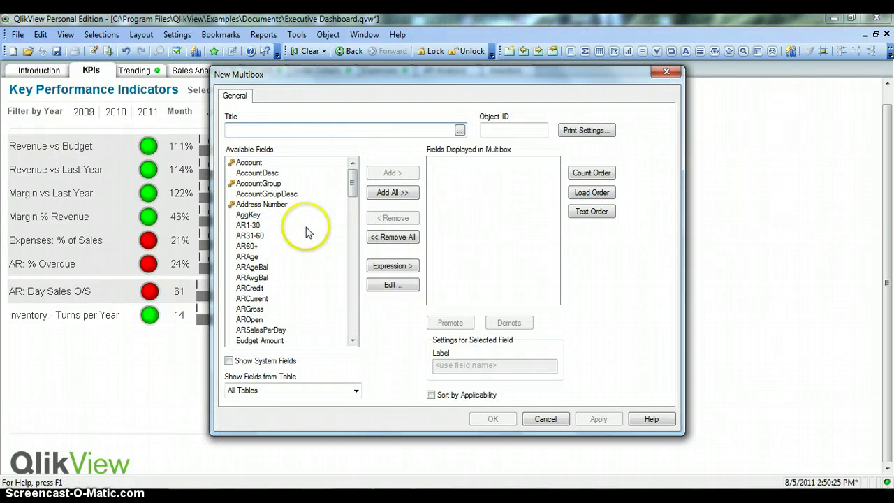
{"action": "left_click_drag", "start_coordinate": [354, 185], "coordinate": [354, 236]}
{"action": "mouse_move", "coordinate": [354, 235]}
{"action": "left_mouse_down"}
{"action": "mouse_move", "coordinate": [355, 246]}
{"action": "mouse_move", "coordinate": [356, 235]}
{"action": "left_mouse_up"}
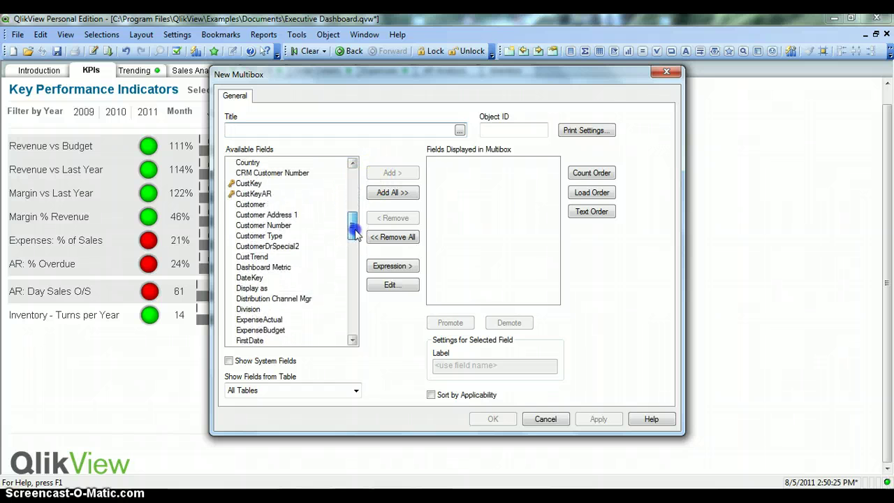
{"action": "left_click", "coordinate": [276, 204]}
{"action": "left_click", "coordinate": [285, 215], "text": "ctrl"}
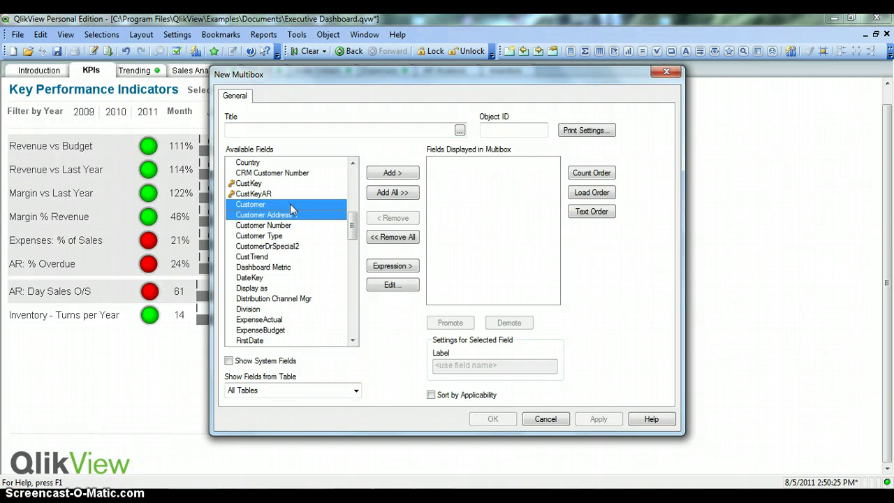
{"action": "key", "text": "shift+Down"}
{"action": "key", "text": "shift+Down"}
{"action": "key", "text": "shift+Down"}
{"action": "key", "text": "shift+Down"}
{"action": "key", "text": "shift+Down"}
{"action": "key", "text": "shift+Down"}
{"action": "key", "text": "shift+Down"}
{"action": "key", "text": "shift+Down"}
{"action": "key", "text": "shift+Down"}
{"action": "key", "text": "shift+Down"}
{"action": "key", "text": "shift+Down"}
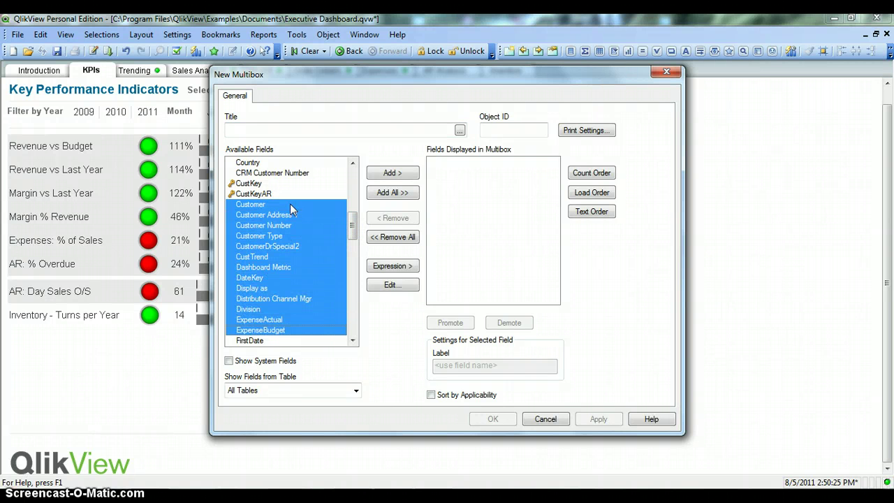
{"action": "left_click", "coordinate": [394, 174]}
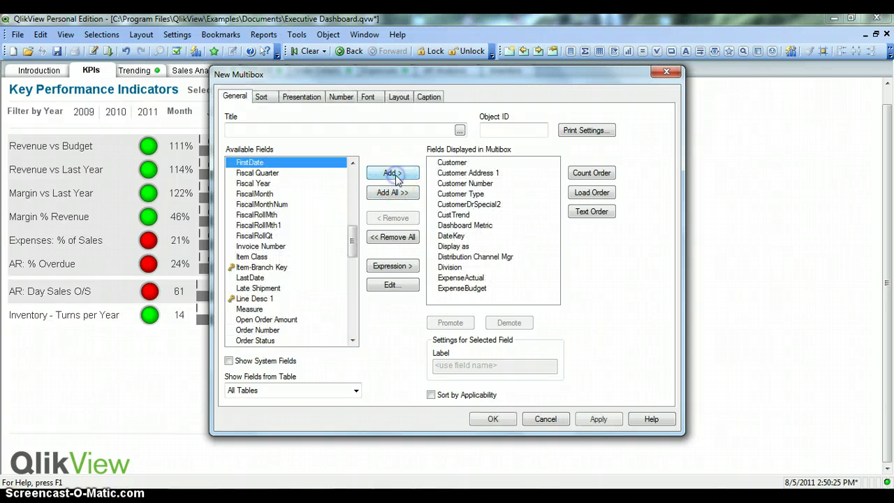
{"action": "left_click", "coordinate": [597, 421]}
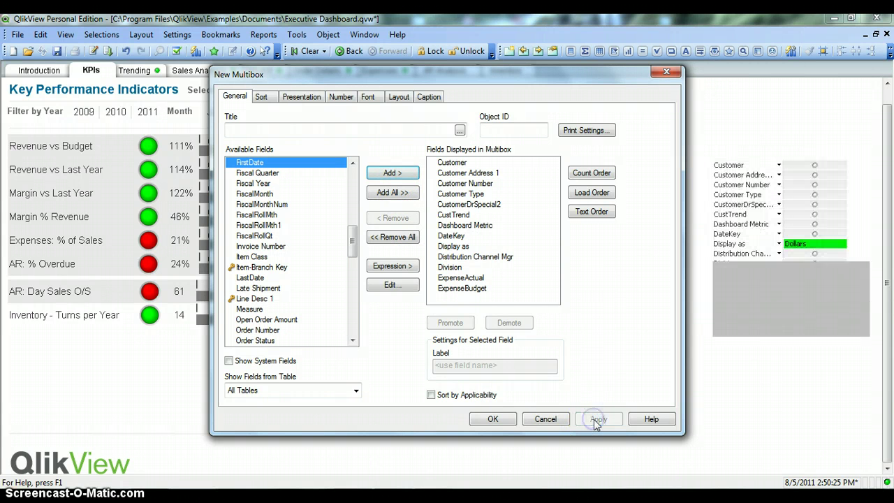
{"action": "left_click", "coordinate": [492, 418]}
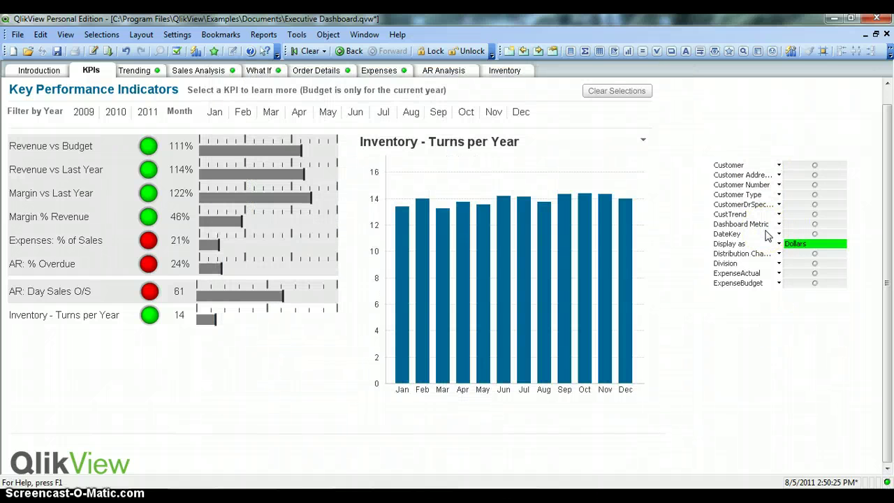
Step: Filter the sheet by the customer Sigma in the new multi box, and clear the selection again
{"action": "left_click", "coordinate": [779, 166]}
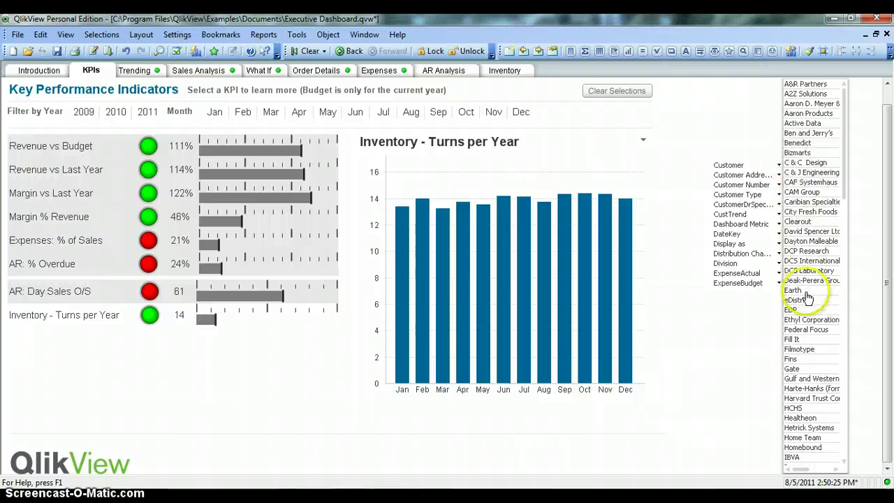
{"action": "left_click", "coordinate": [845, 187]}
{"action": "left_click_drag", "start_coordinate": [845, 187], "coordinate": [842, 398]}
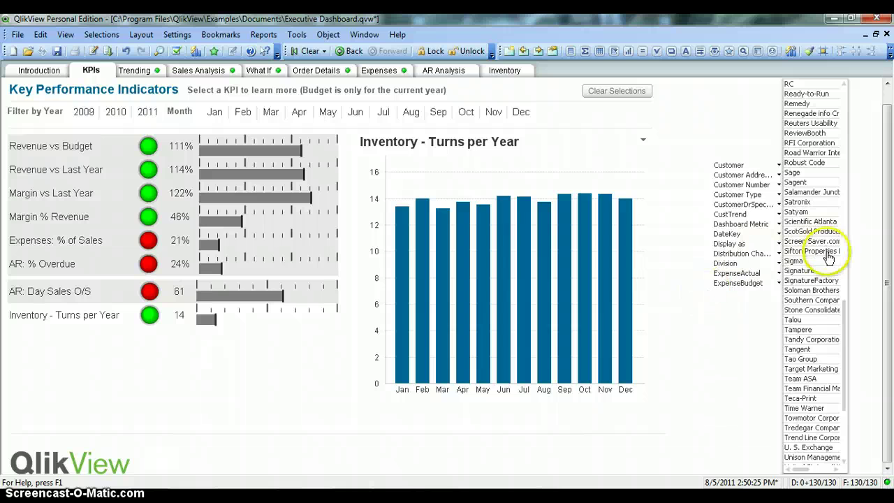
{"action": "left_click", "coordinate": [809, 259]}
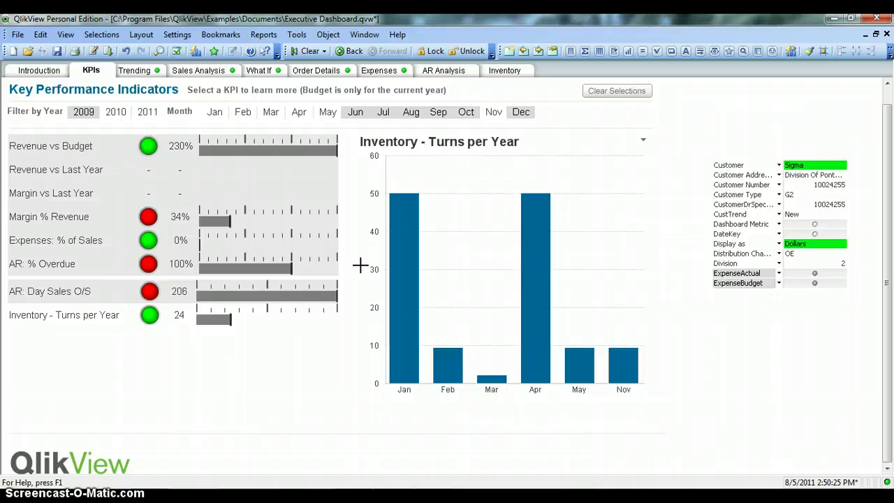
{"action": "left_click", "coordinate": [307, 51]}
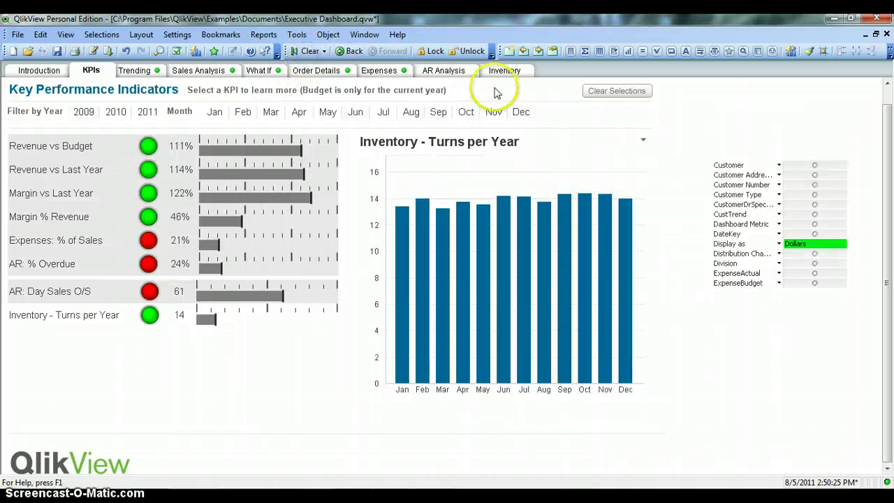
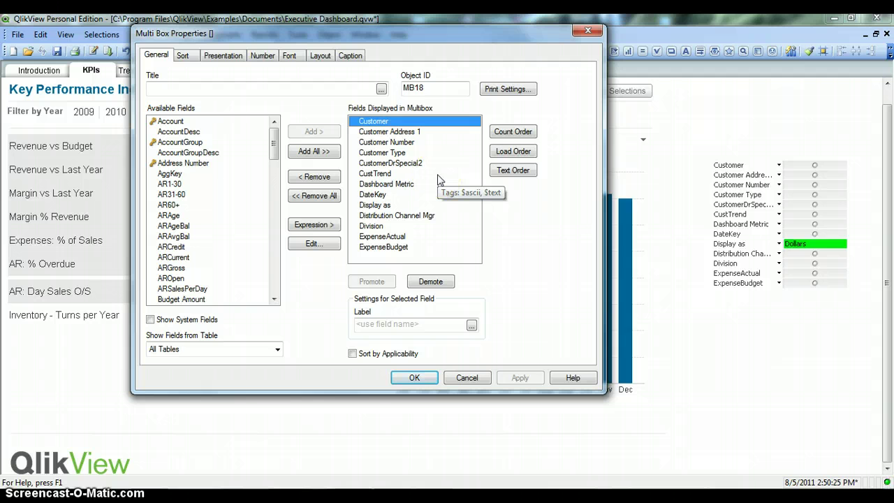
Step: Reorder the multi box's displayed fields by count order, by load order and finally by text order
{"action": "left_click", "coordinate": [512, 133]}
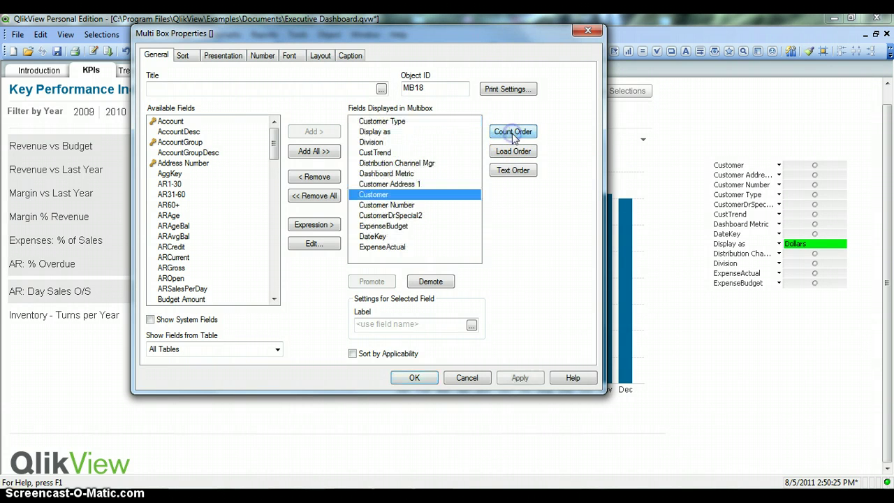
{"action": "left_click", "coordinate": [423, 122]}
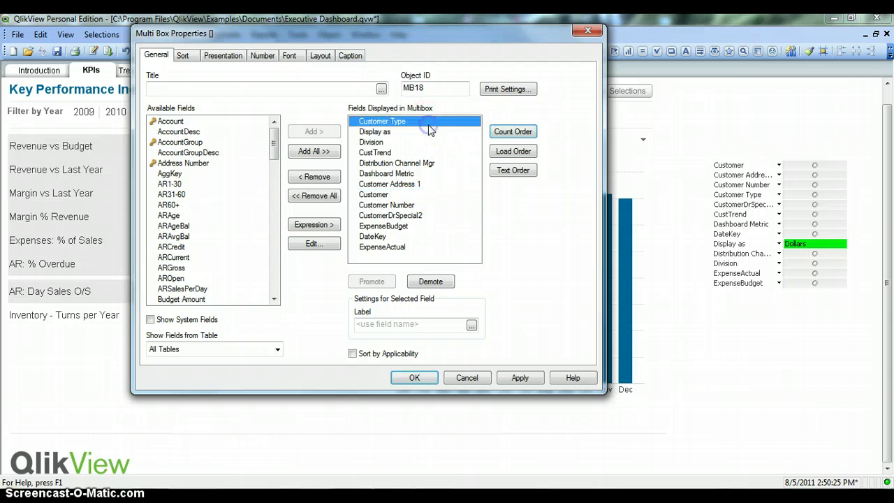
{"action": "left_click", "coordinate": [421, 132]}
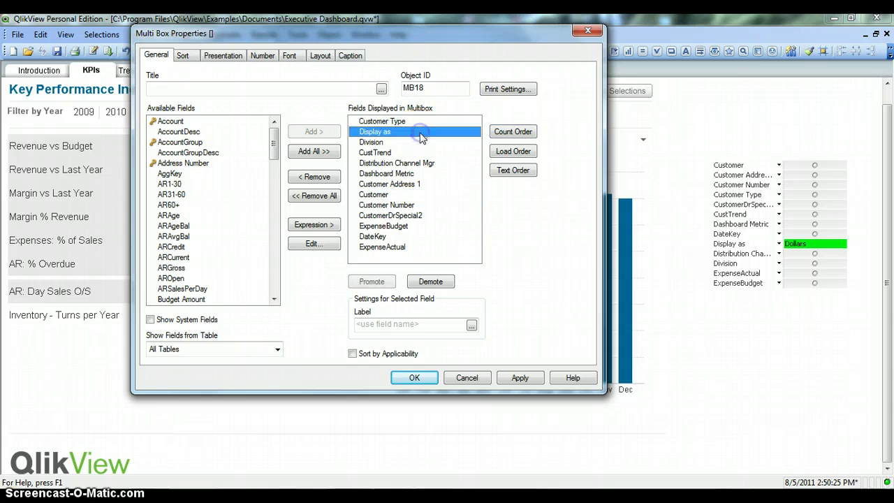
{"action": "left_click", "coordinate": [421, 142]}
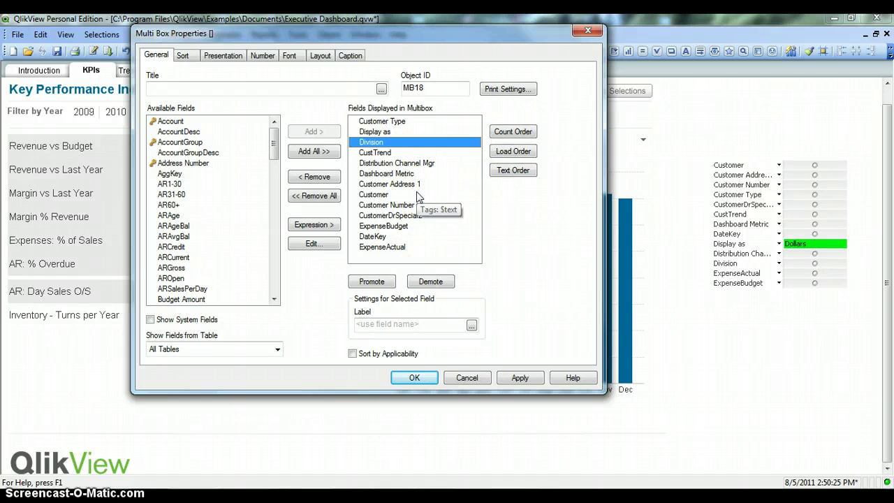
{"action": "left_click", "coordinate": [418, 132]}
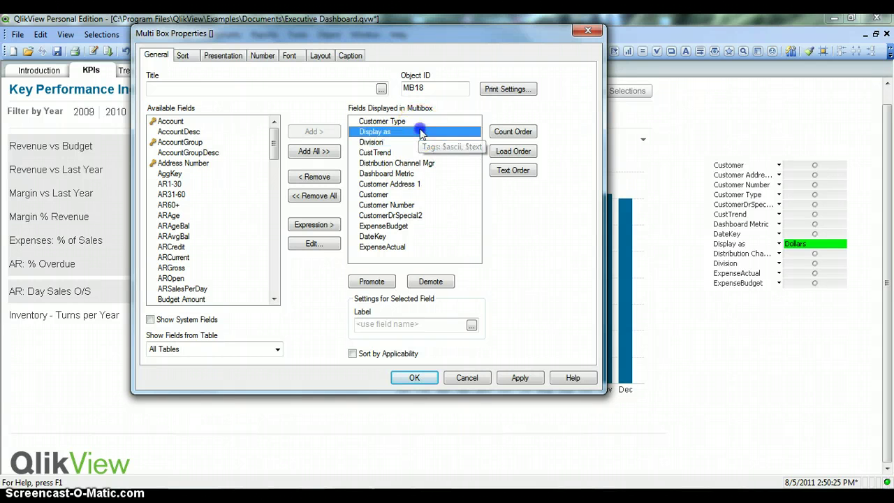
{"action": "left_click", "coordinate": [514, 152]}
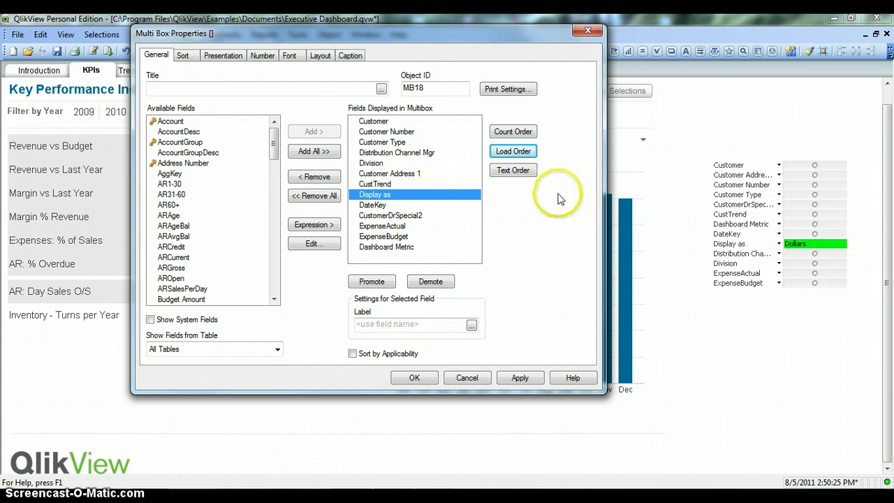
{"action": "left_click", "coordinate": [513, 171]}
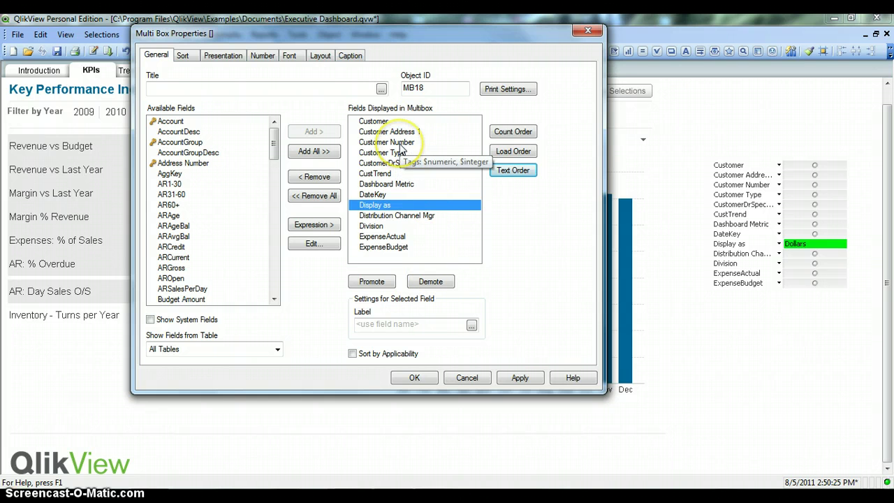
Step: Promote the CustTrend field to second place in the multi box's displayed fields, directly below Customer
{"action": "left_click", "coordinate": [404, 175]}
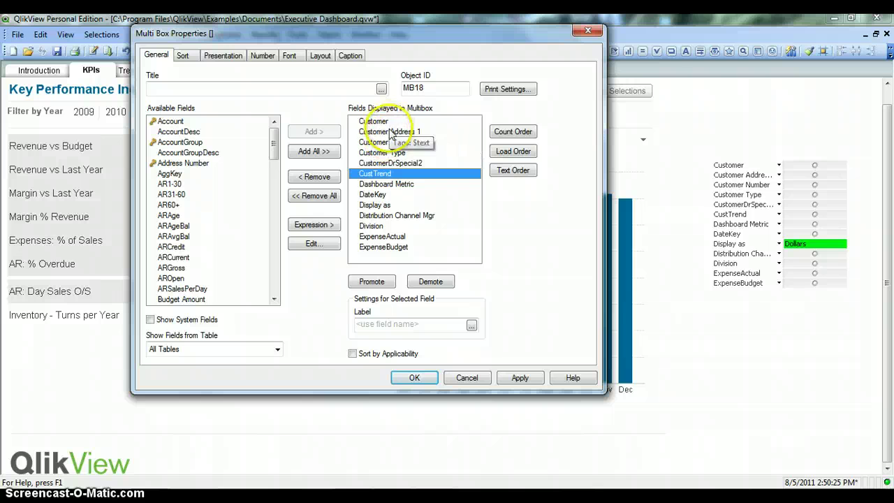
{"action": "left_click", "coordinate": [373, 281]}
{"action": "left_click", "coordinate": [373, 281]}
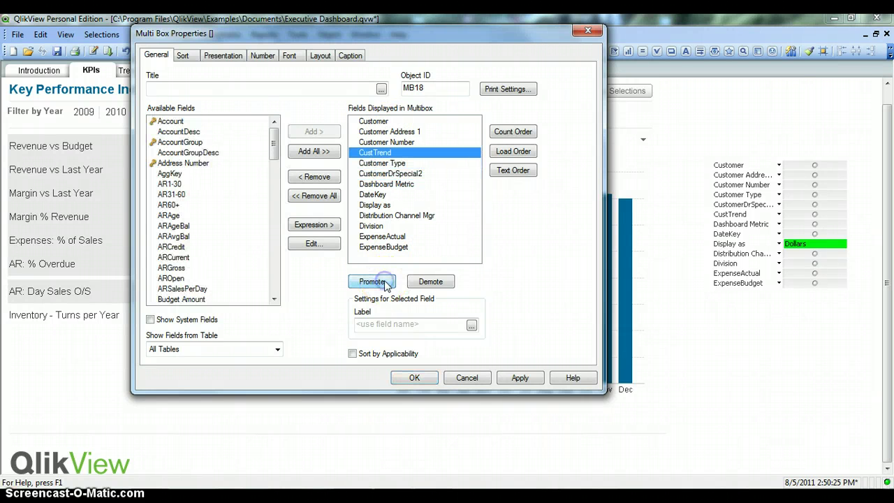
{"action": "left_click", "coordinate": [384, 282]}
{"action": "left_click", "coordinate": [384, 283]}
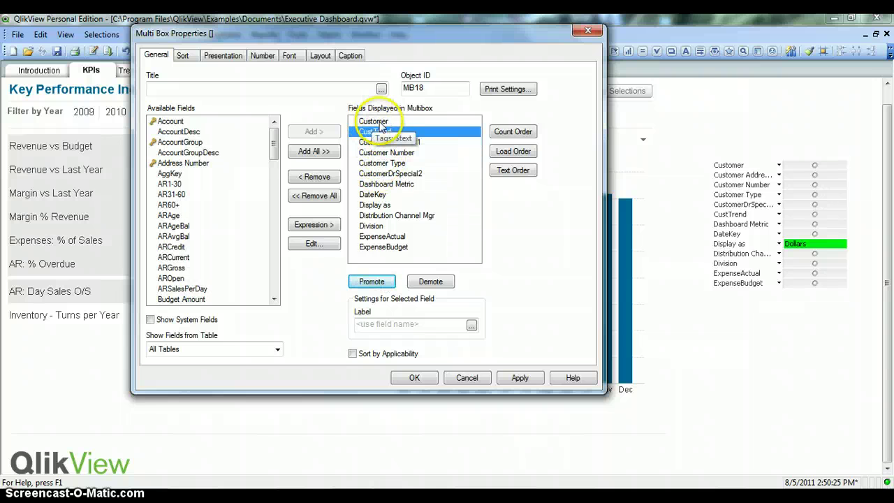
{"action": "left_click", "coordinate": [428, 137]}
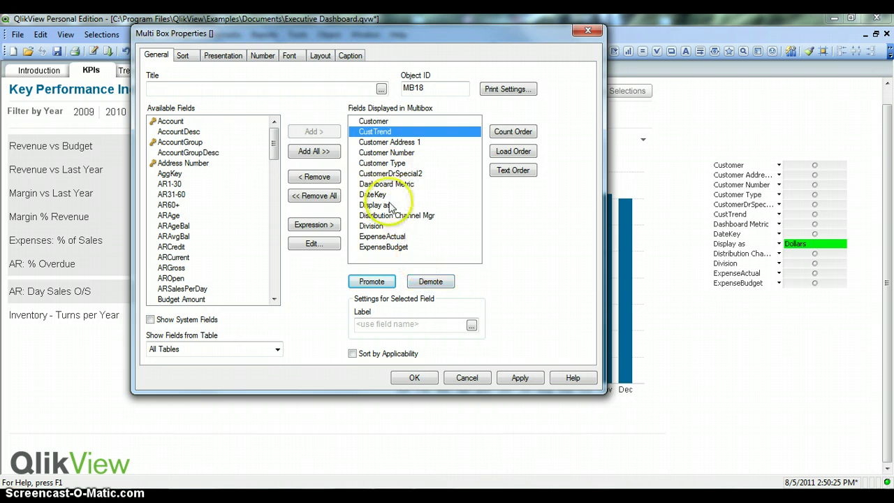
Step: Turn on Sort by Applicability for the multi box, and discard all the property changes
{"action": "left_click", "coordinate": [371, 358]}
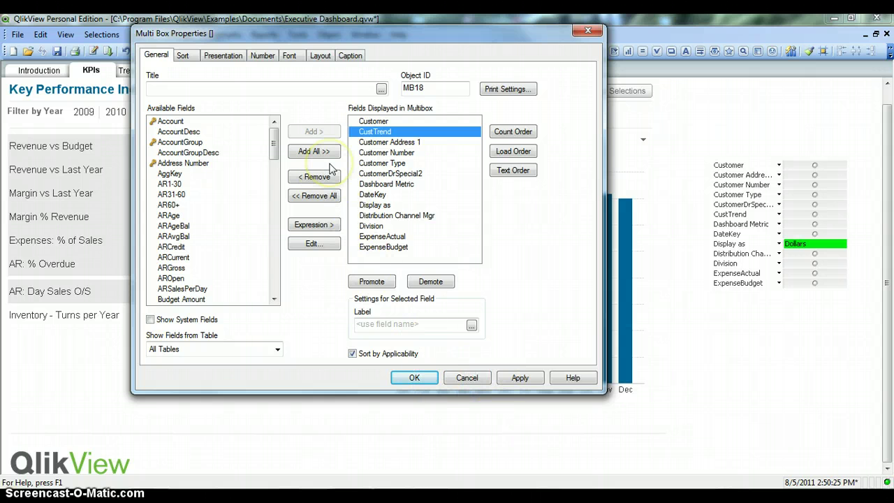
{"action": "left_click", "coordinate": [508, 88]}
{"action": "left_click", "coordinate": [427, 321]}
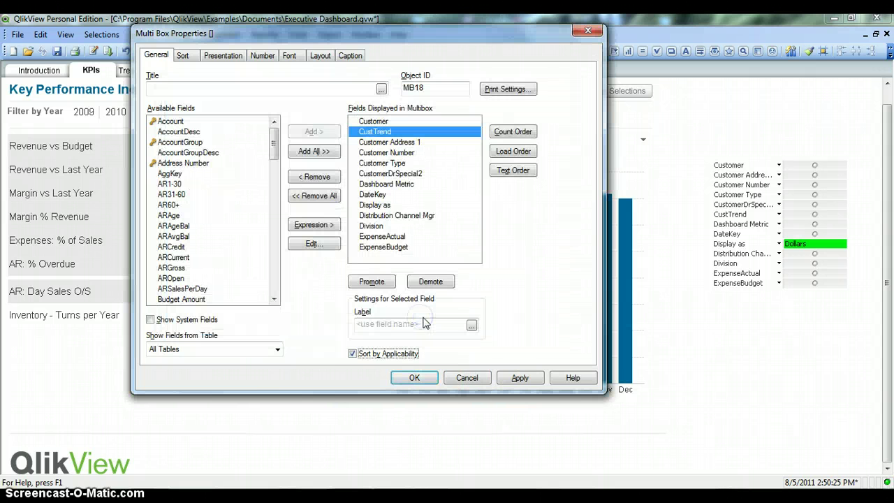
{"action": "left_click", "coordinate": [467, 378]}
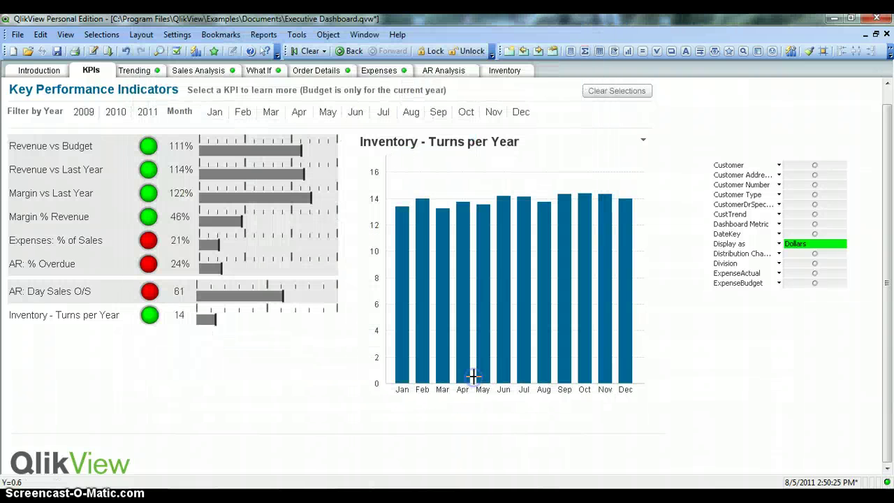
Step: Filter the KPIs sheet by the customer DCP Research using the multi box
{"action": "left_click", "coordinate": [778, 165]}
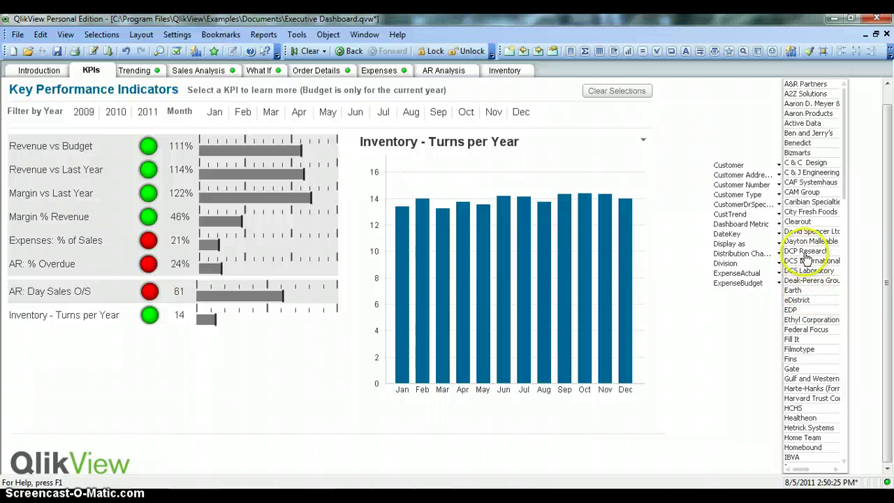
{"action": "left_click", "coordinate": [805, 251]}
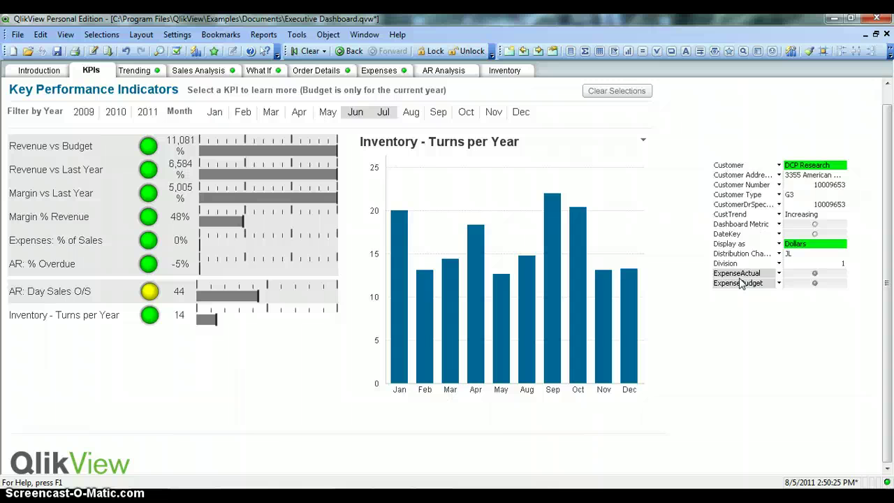
Step: Sort the multi box's Customer field by text from Z -> A, with sorting by State turned off
{"action": "right_click", "coordinate": [745, 205]}
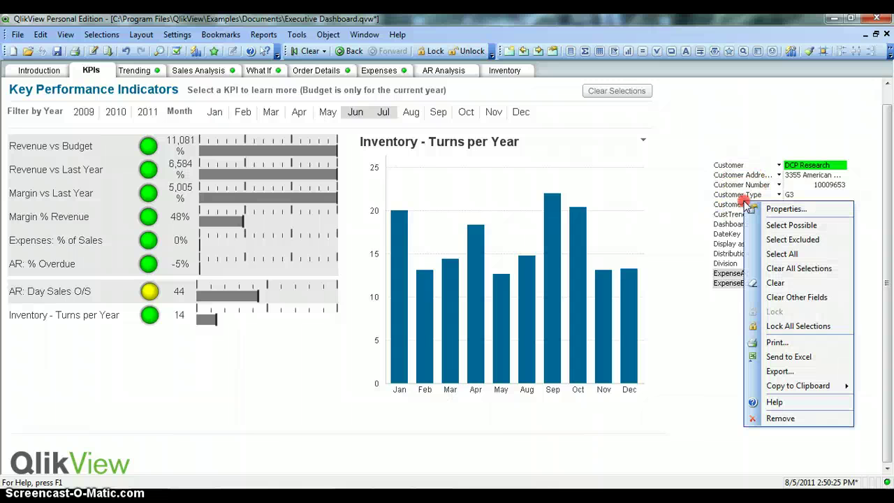
{"action": "left_click", "coordinate": [759, 210]}
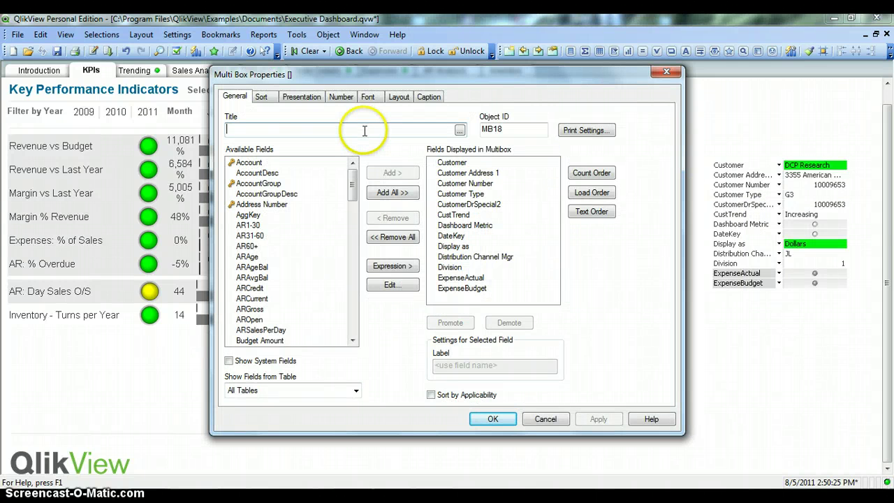
{"action": "left_click", "coordinate": [261, 98]}
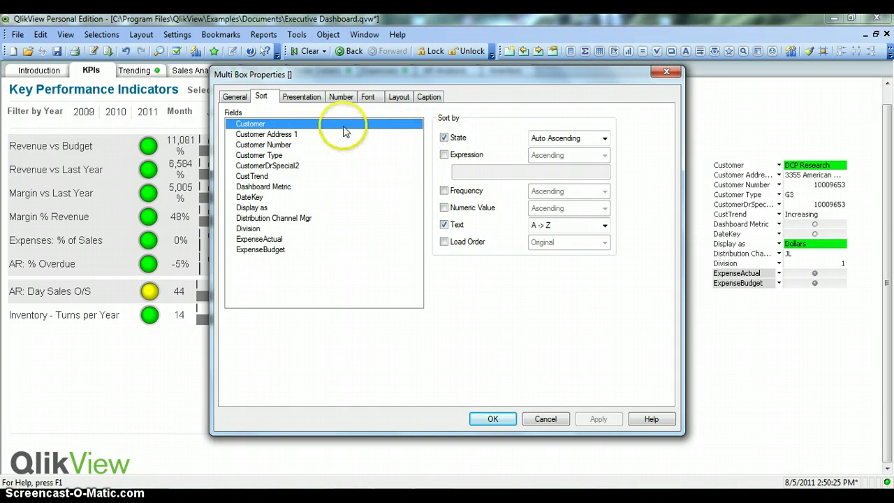
{"action": "left_click", "coordinate": [444, 139]}
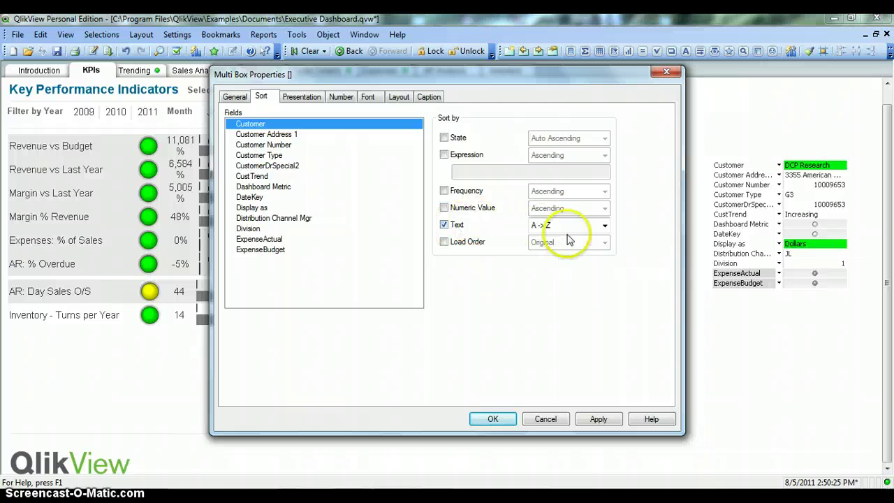
{"action": "left_click", "coordinate": [602, 225]}
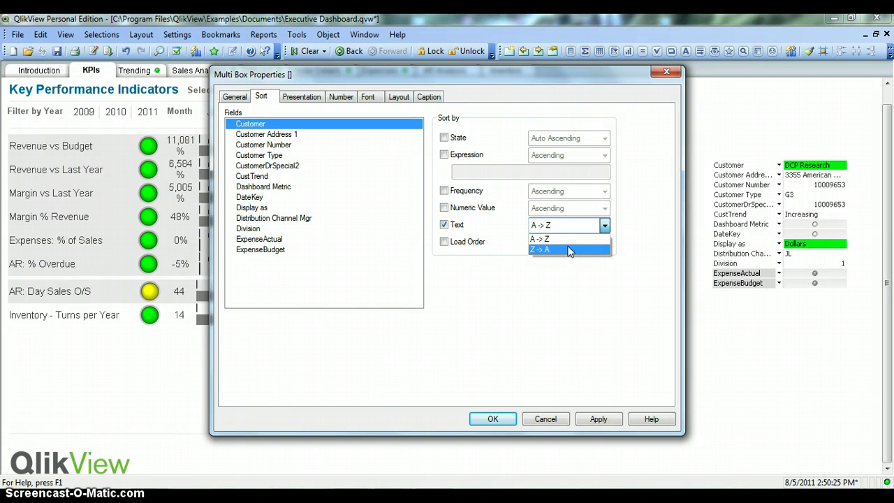
{"action": "left_click", "coordinate": [569, 250]}
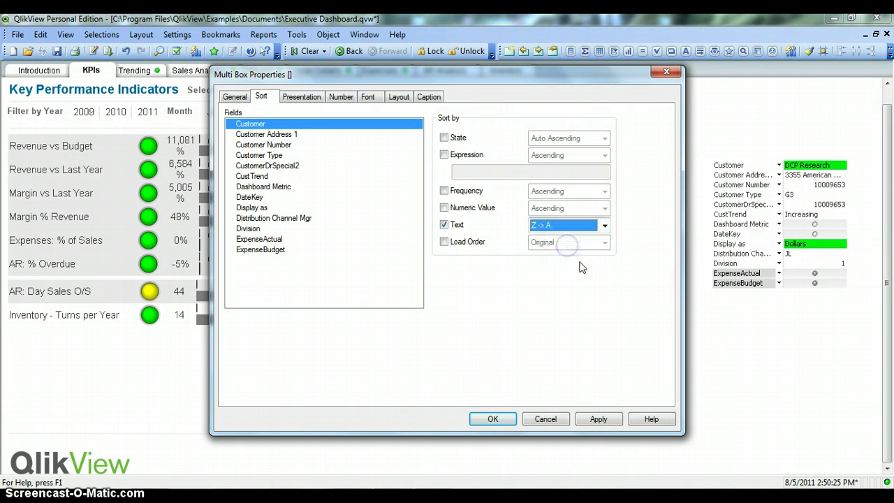
{"action": "left_click", "coordinate": [595, 419]}
{"action": "left_click", "coordinate": [491, 419]}
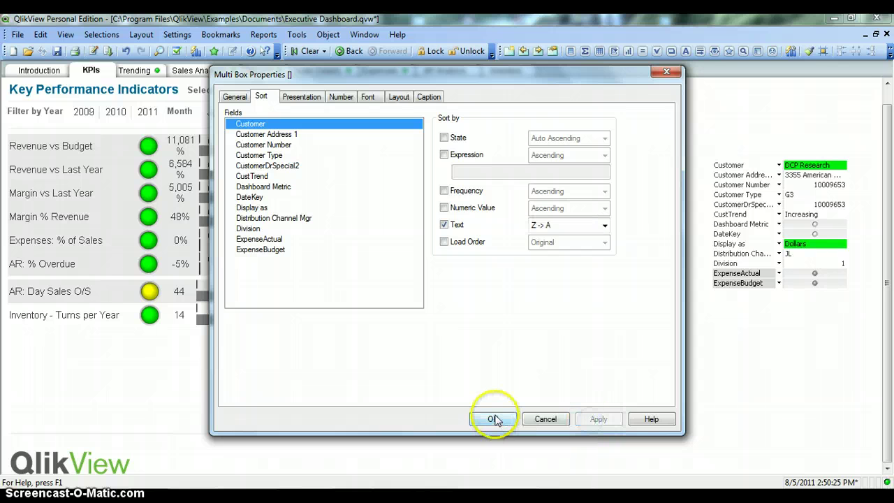
Step: Clear all selections on the KPIs sheet and check the sort order of the multi box's Customer values
{"action": "left_click", "coordinate": [779, 165]}
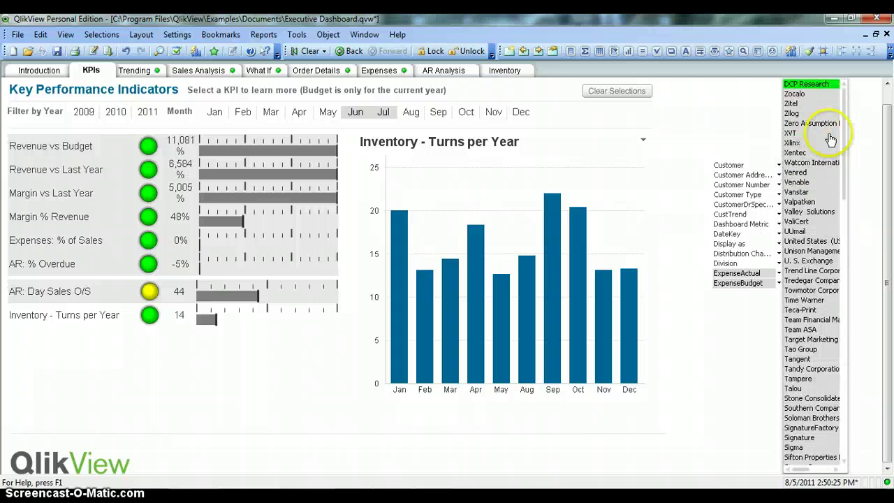
{"action": "left_click_drag", "start_coordinate": [846, 136], "coordinate": [847, 150]}
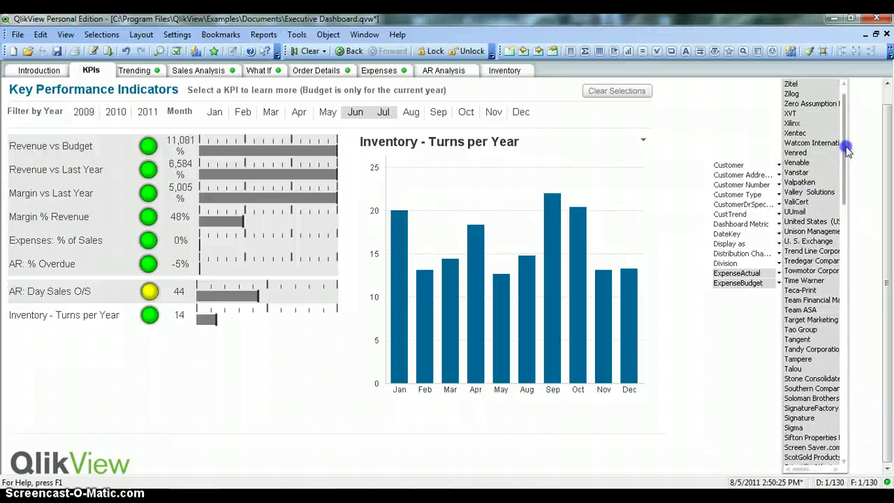
{"action": "scroll", "coordinate": [845, 140], "scroll_direction": "up", "scroll_amount": 3}
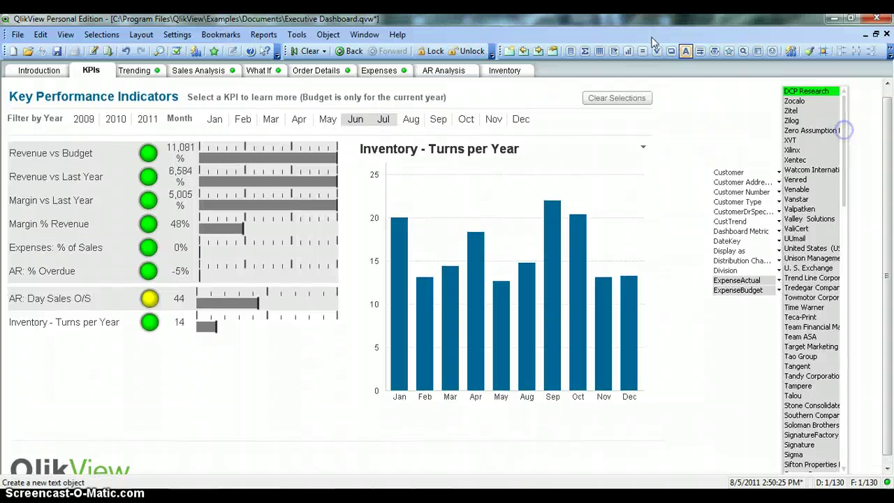
{"action": "left_click", "coordinate": [305, 51]}
{"action": "left_click", "coordinate": [741, 130]}
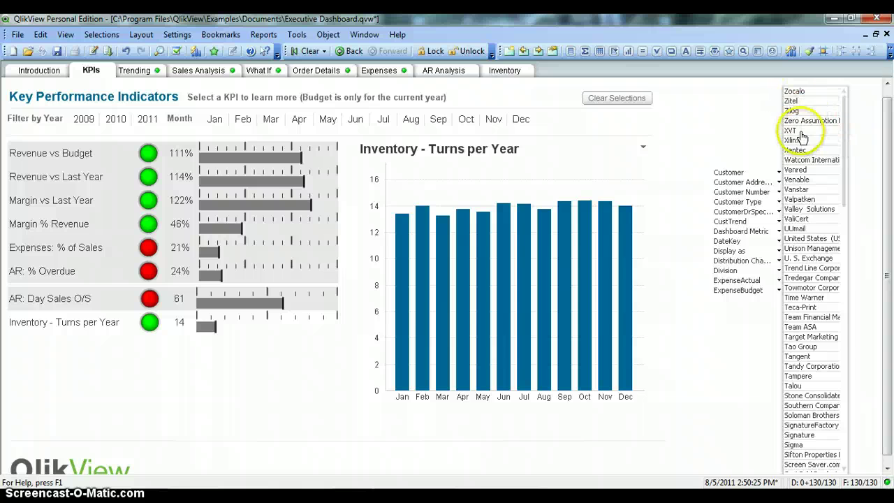
{"action": "scroll", "coordinate": [831, 359], "scroll_direction": "down", "scroll_amount": 1}
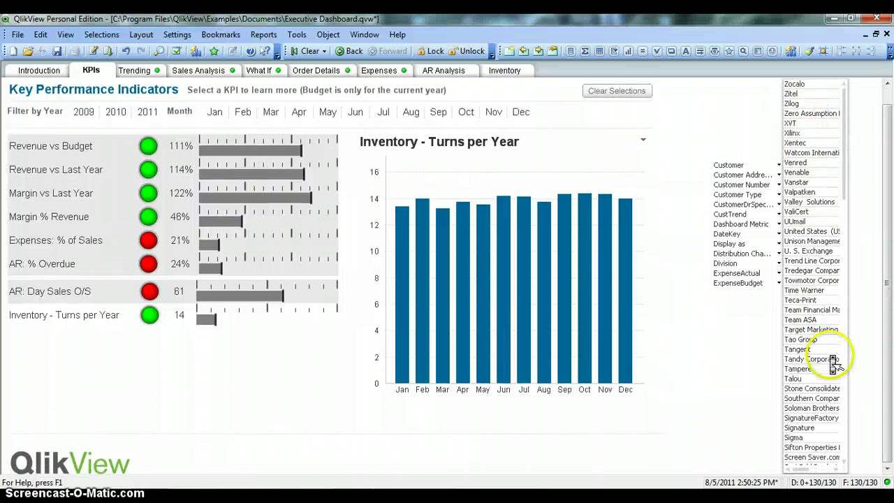
{"action": "left_click_drag", "start_coordinate": [847, 196], "coordinate": [844, 230]}
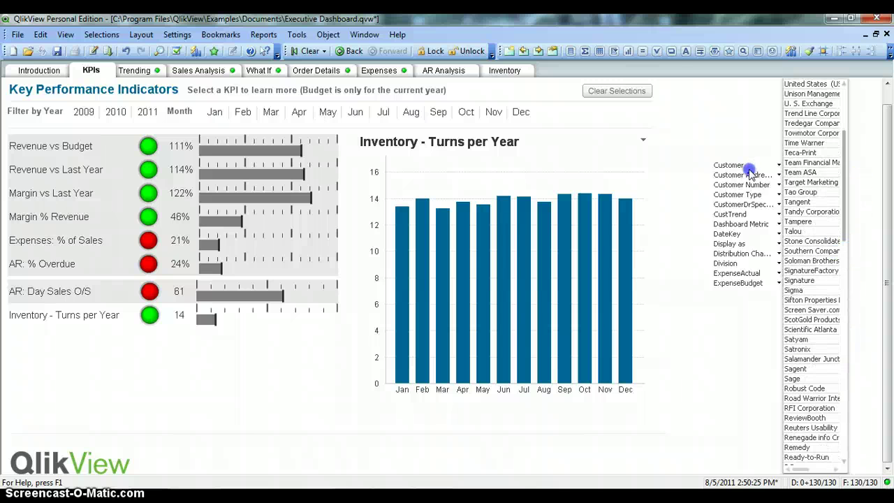
{"action": "left_click_drag", "start_coordinate": [726, 143], "coordinate": [726, 143]}
{"action": "left_click", "coordinate": [726, 144]}
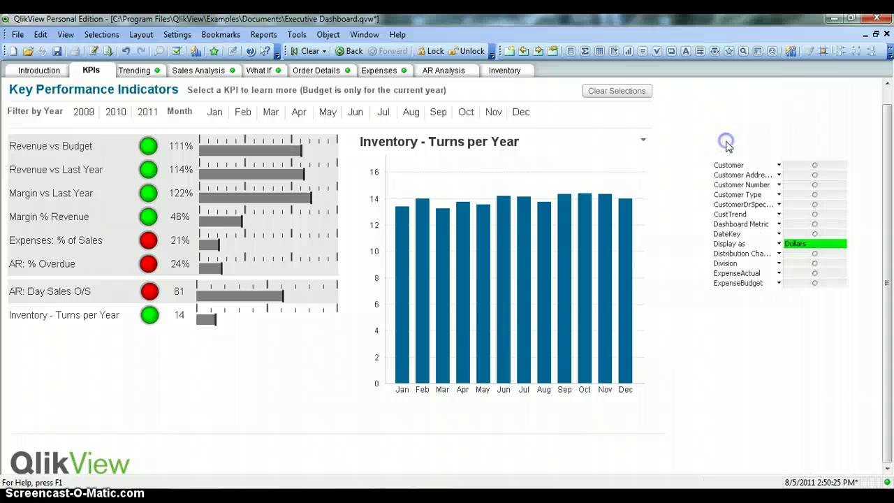
Step: Review the multi box's sort settings for Dashboard Metric, DateKey, Distribution Channel Mgr and ExpenseBudget
{"action": "right_click", "coordinate": [746, 172]}
{"action": "left_click", "coordinate": [779, 175]}
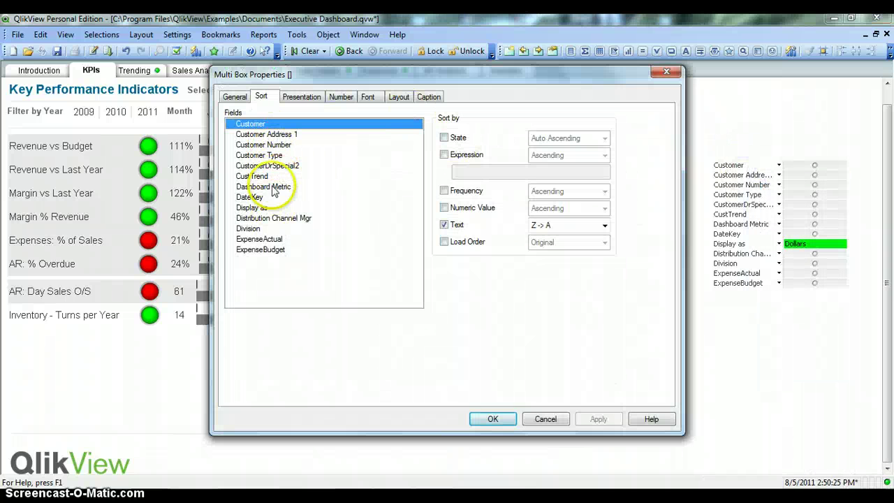
{"action": "left_click", "coordinate": [280, 187]}
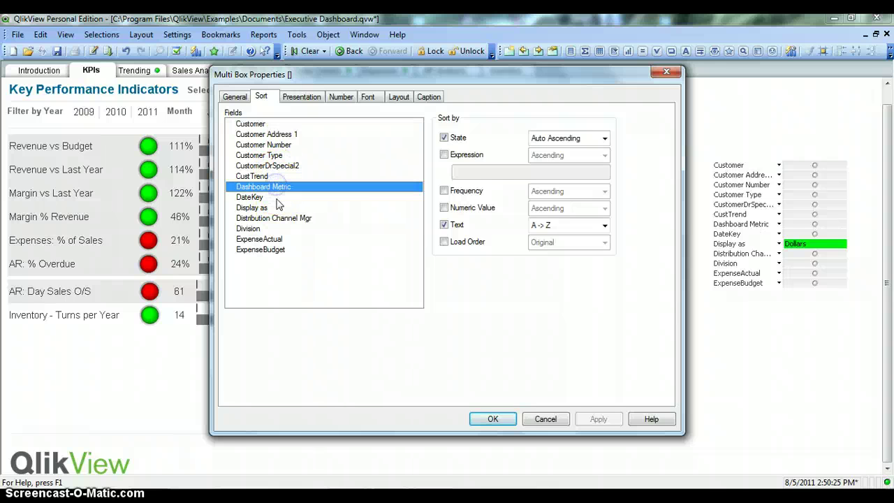
{"action": "left_click", "coordinate": [278, 198]}
{"action": "left_click", "coordinate": [279, 219]}
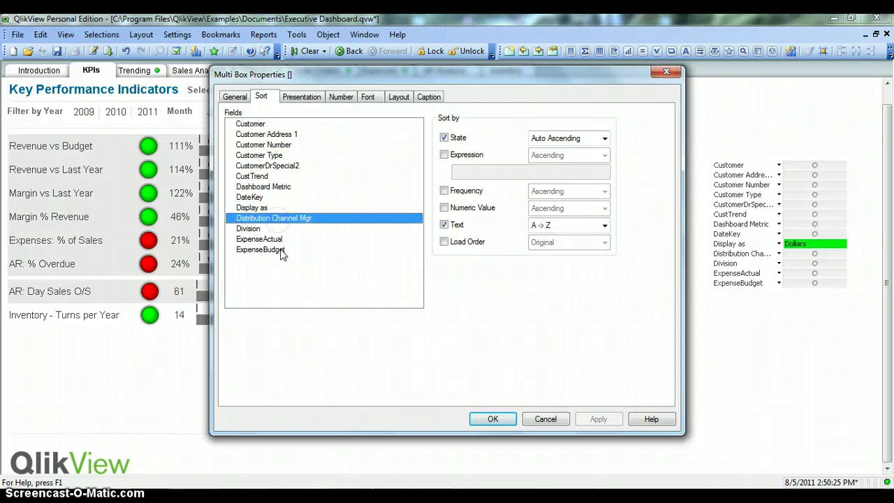
{"action": "left_click", "coordinate": [281, 250]}
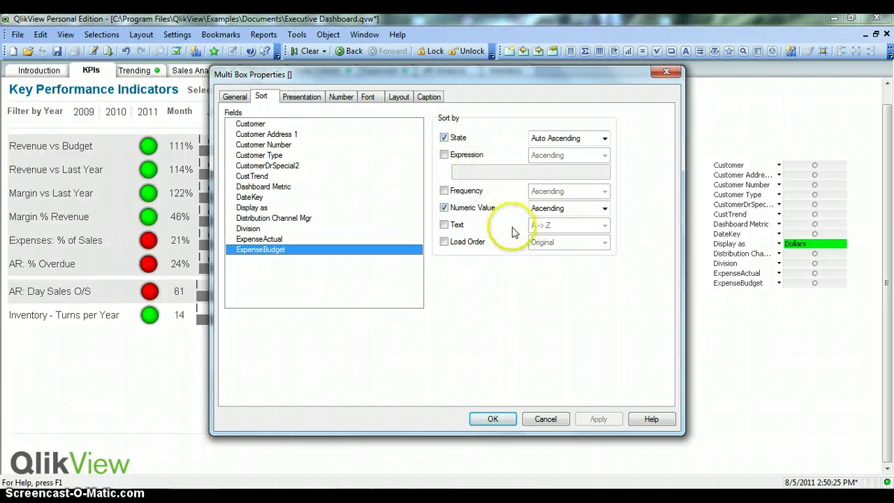
Step: Center the text of the multi box's Customer field and left-align the numbers of its CustTrend field
{"action": "left_click", "coordinate": [308, 105]}
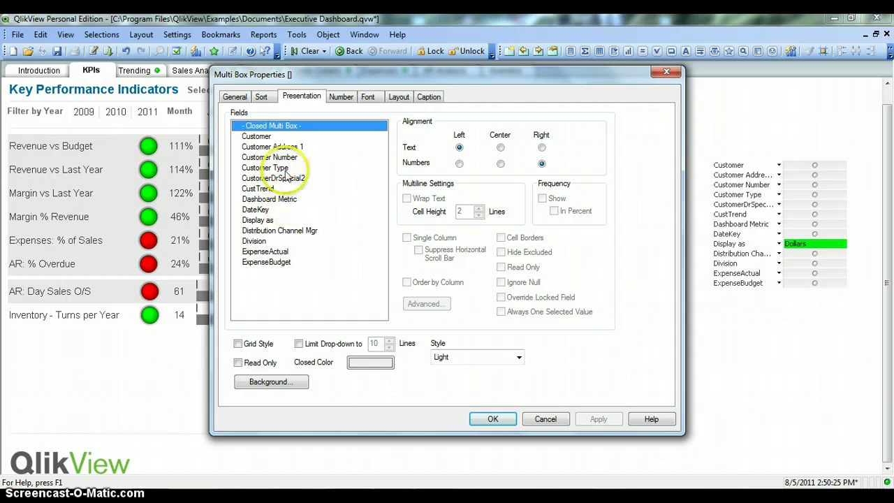
{"action": "left_click", "coordinate": [276, 137]}
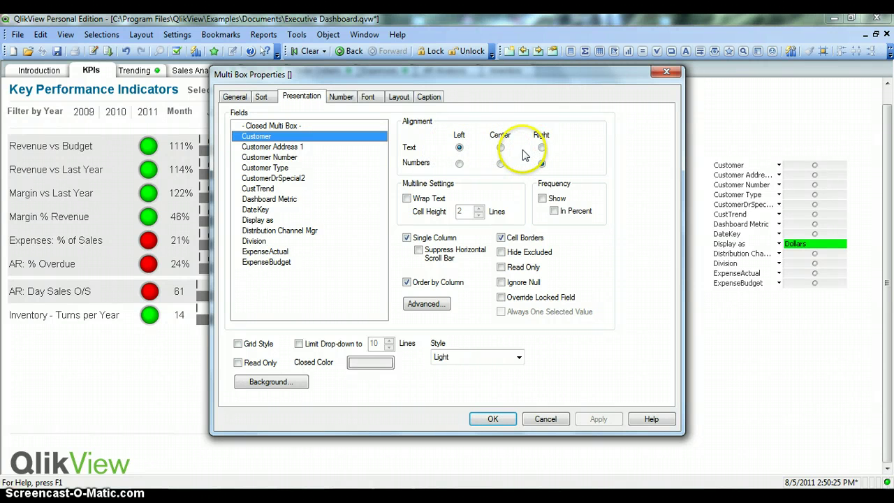
{"action": "left_click", "coordinate": [500, 147]}
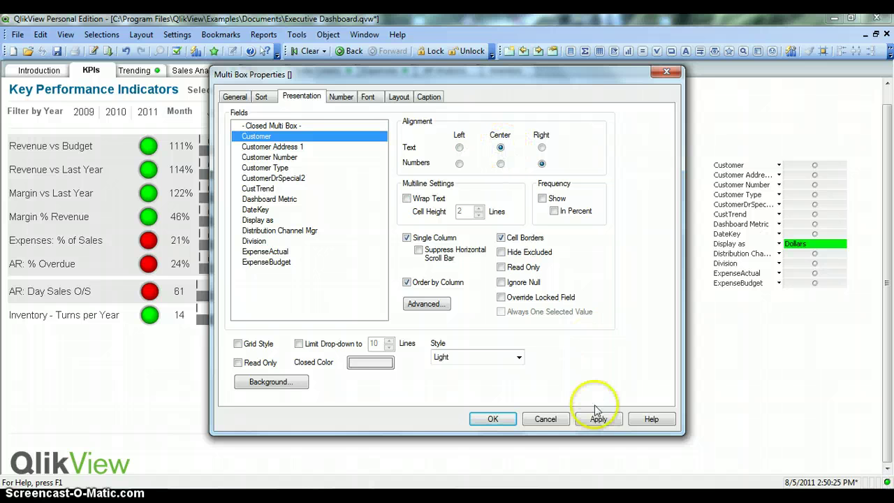
{"action": "left_click", "coordinate": [597, 419]}
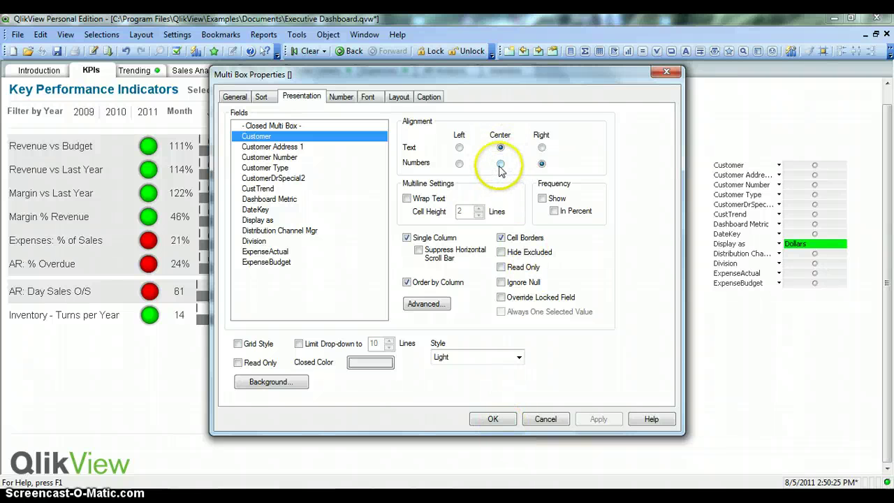
{"action": "left_click", "coordinate": [278, 189]}
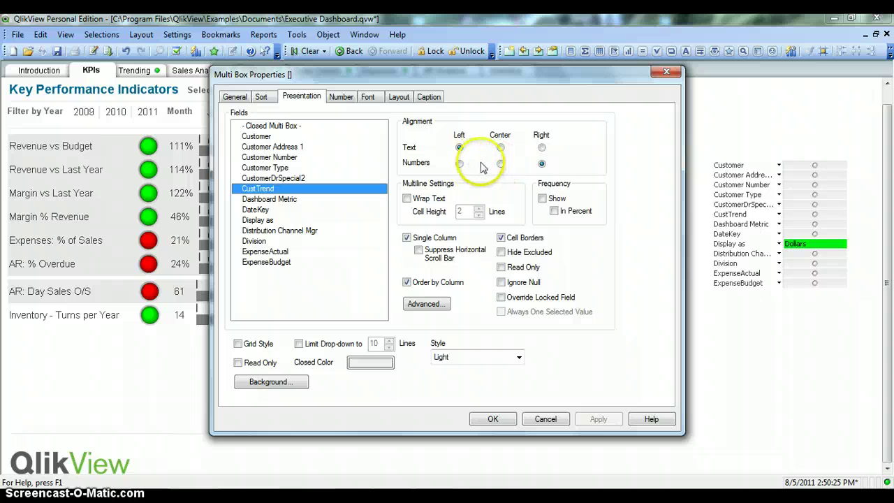
{"action": "left_click", "coordinate": [459, 164]}
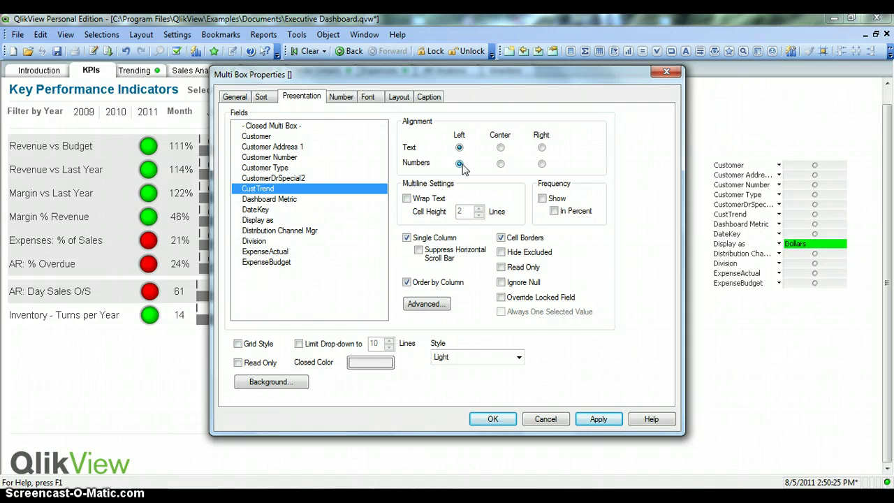
Step: Try Grid Style on the multi box and switch it back to the regular layout
{"action": "left_click", "coordinate": [238, 345]}
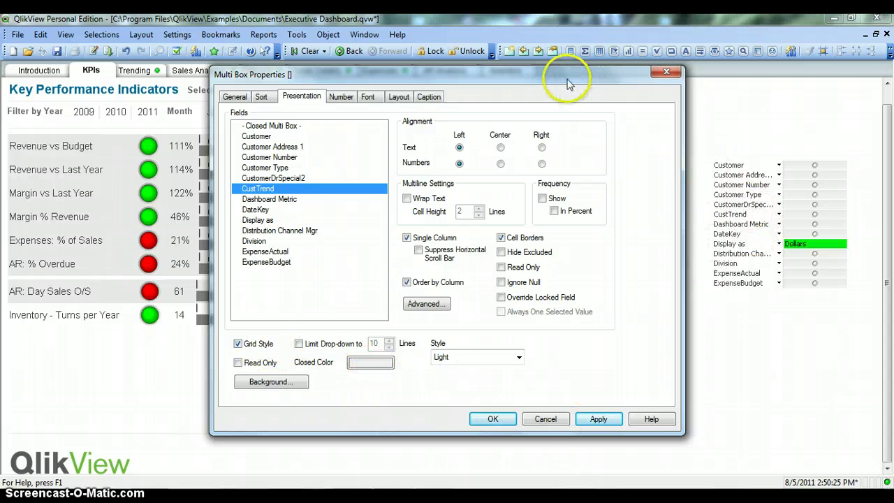
{"action": "left_click_drag", "start_coordinate": [569, 83], "coordinate": [394, 84]}
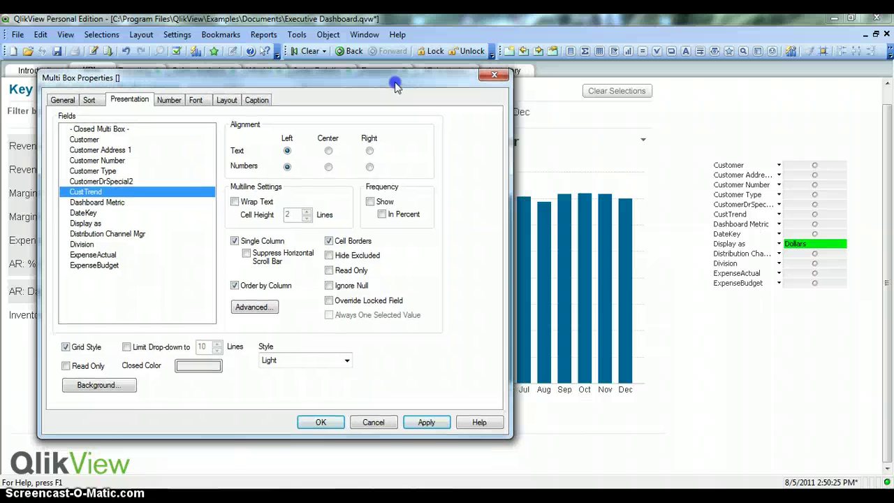
{"action": "left_click", "coordinate": [426, 423]}
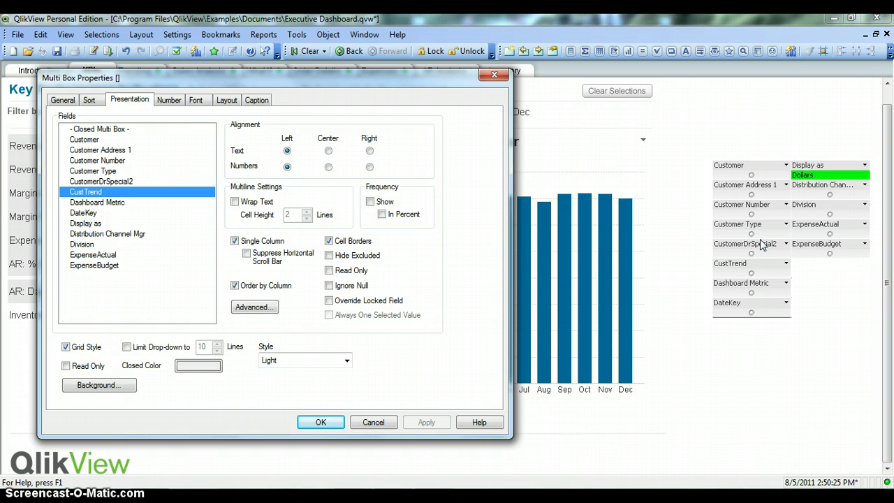
{"action": "left_click", "coordinate": [87, 349]}
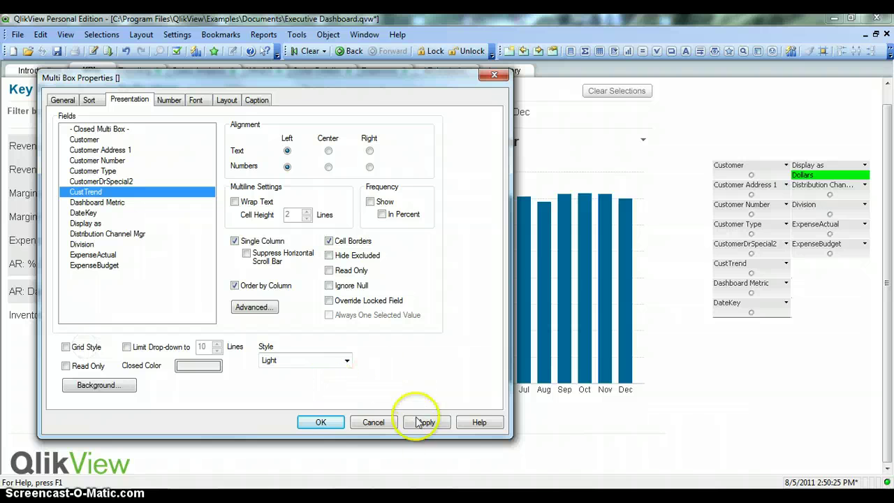
{"action": "left_click", "coordinate": [419, 423]}
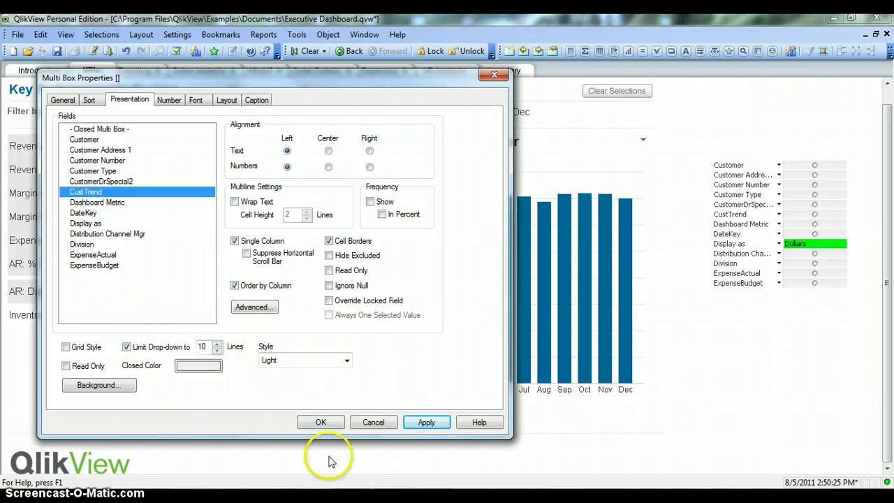
Step: Limit the multi box's drop-down lists to 10 lines and check the Customer list on the sheet
{"action": "left_click", "coordinate": [428, 425]}
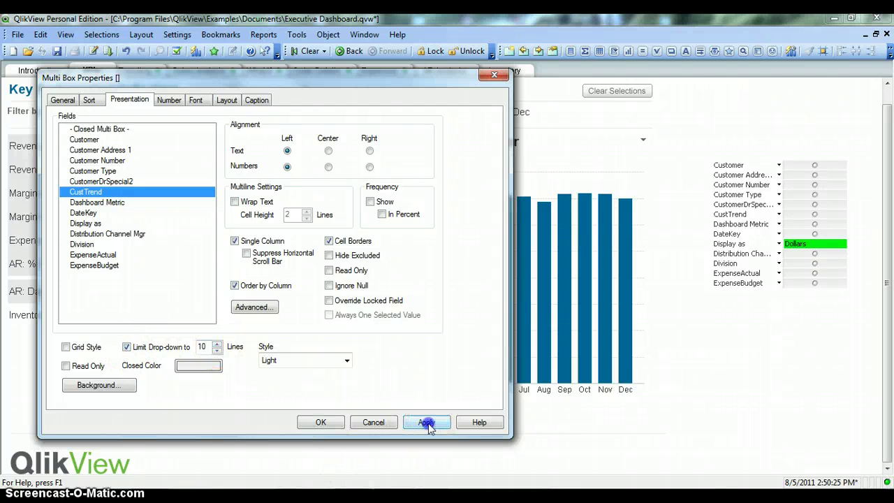
{"action": "left_click", "coordinate": [321, 426]}
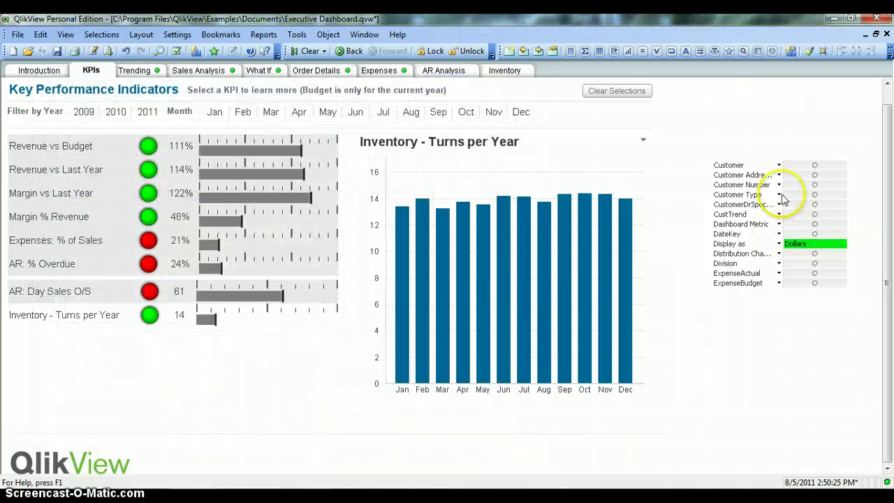
{"action": "left_click", "coordinate": [779, 168]}
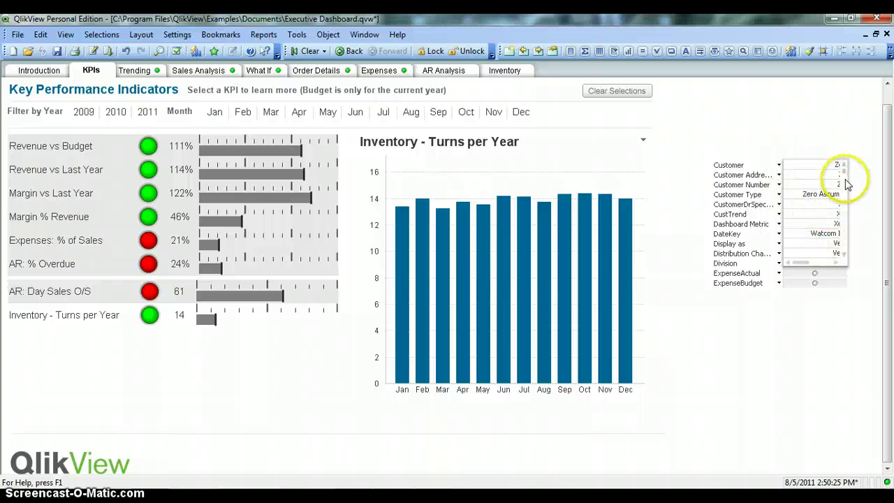
{"action": "left_click_drag", "start_coordinate": [845, 182], "coordinate": [847, 188]}
{"action": "mouse_move", "coordinate": [806, 261]}
{"action": "left_mouse_down"}
{"action": "mouse_move", "coordinate": [820, 260]}
{"action": "mouse_move", "coordinate": [804, 260]}
{"action": "left_mouse_up"}
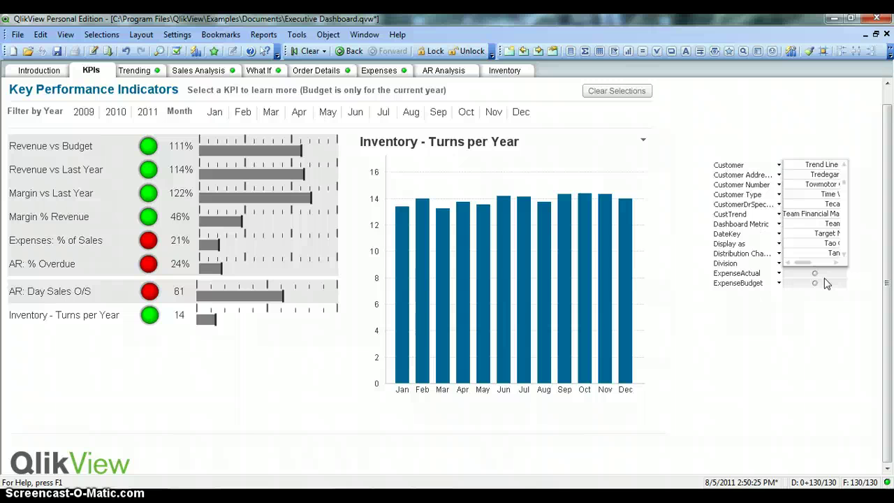
{"action": "left_click", "coordinate": [734, 144]}
Step: Override the document number settings for the multi box's ExpenseActual field and give it the Fixed to format with pattern #,##0
{"action": "right_click", "coordinate": [741, 171]}
{"action": "left_click", "coordinate": [781, 174]}
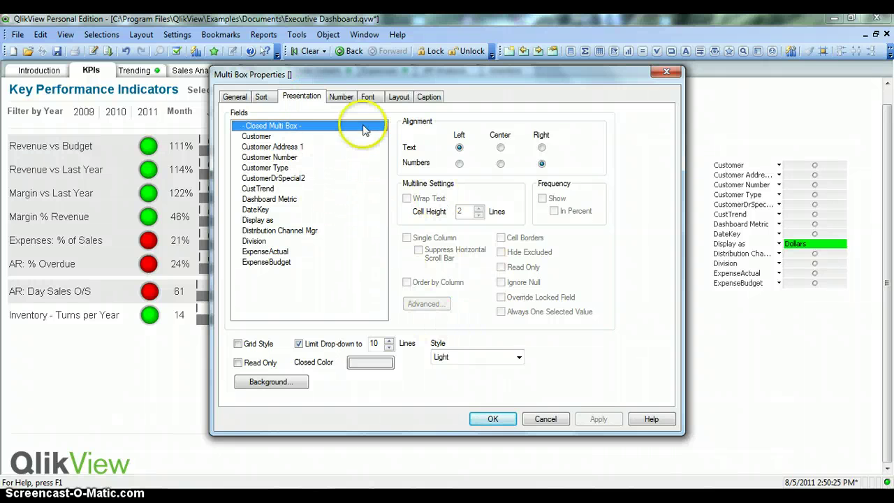
{"action": "left_click", "coordinate": [341, 98]}
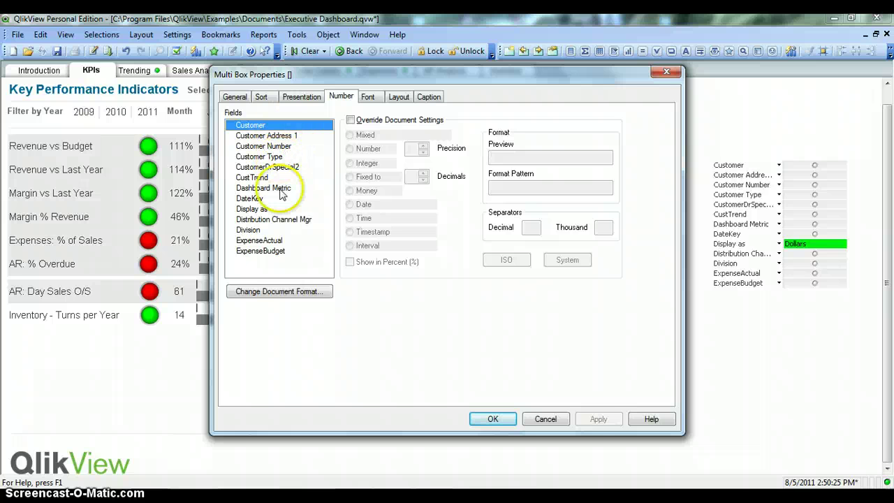
{"action": "left_click", "coordinate": [279, 243]}
{"action": "left_click", "coordinate": [380, 121]}
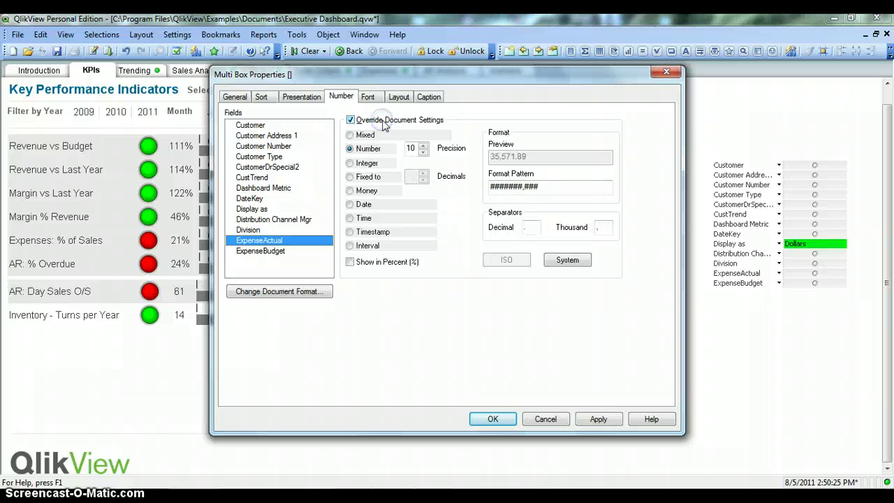
{"action": "left_click", "coordinate": [376, 179]}
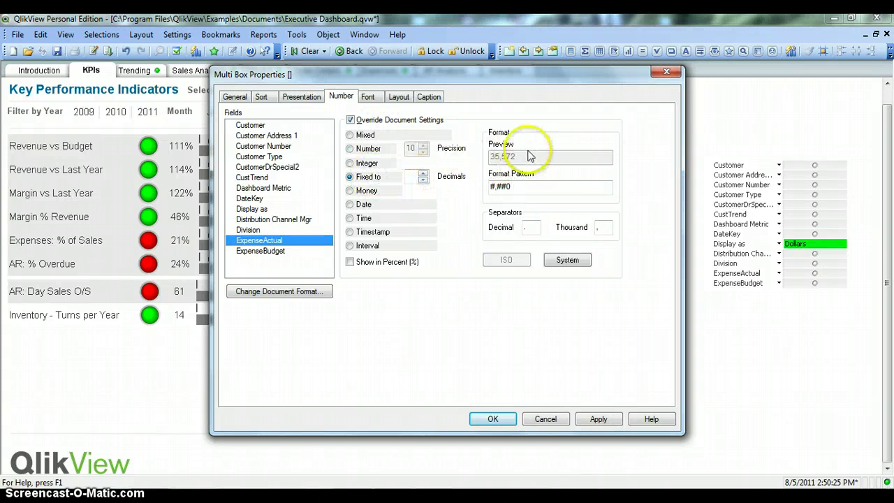
Step: Review the multi box's number settings for ExpenseBudget, ExpenseActual, Display as and CustTrend
{"action": "left_click", "coordinate": [296, 257]}
{"action": "left_click", "coordinate": [291, 241]}
{"action": "left_click", "coordinate": [290, 208]}
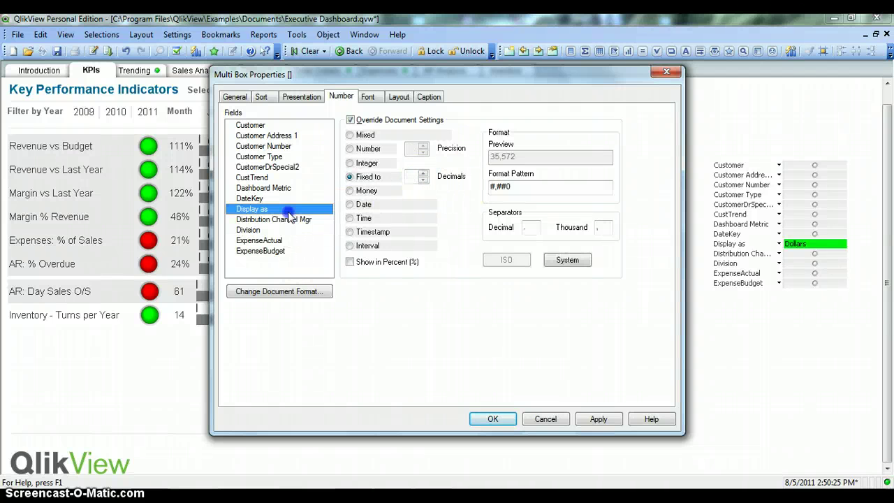
{"action": "left_click", "coordinate": [289, 179]}
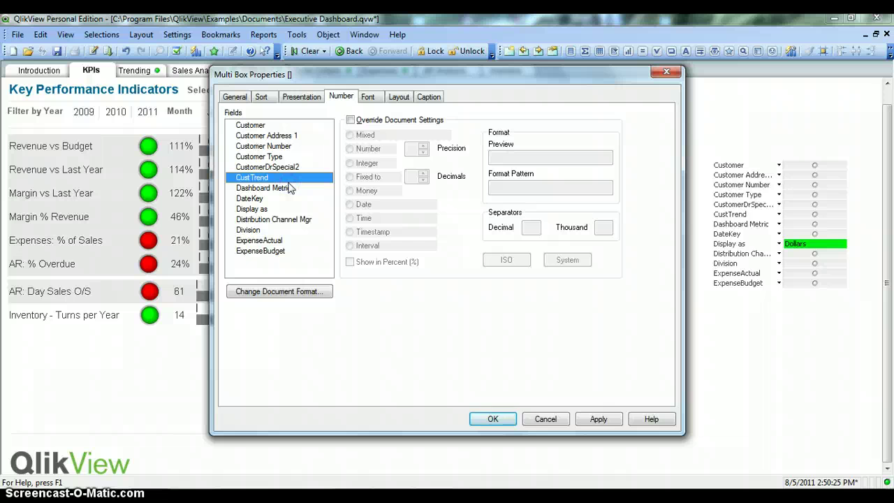
Step: Try the Bold font style on the multi box and switch it back to Regular
{"action": "left_click", "coordinate": [368, 99]}
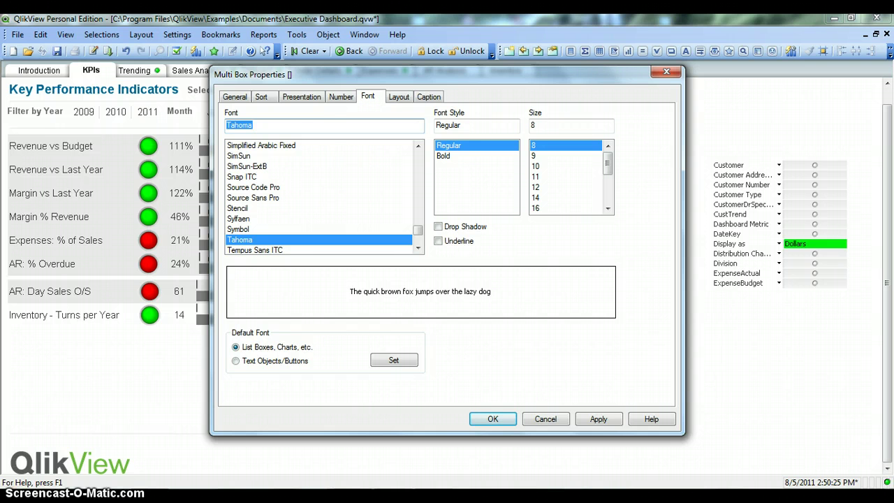
{"action": "left_click", "coordinate": [444, 156]}
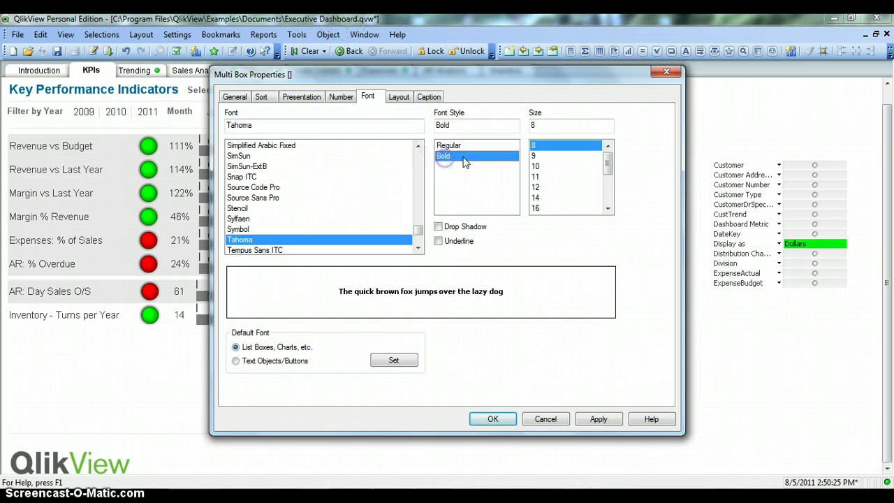
{"action": "left_click", "coordinate": [597, 420]}
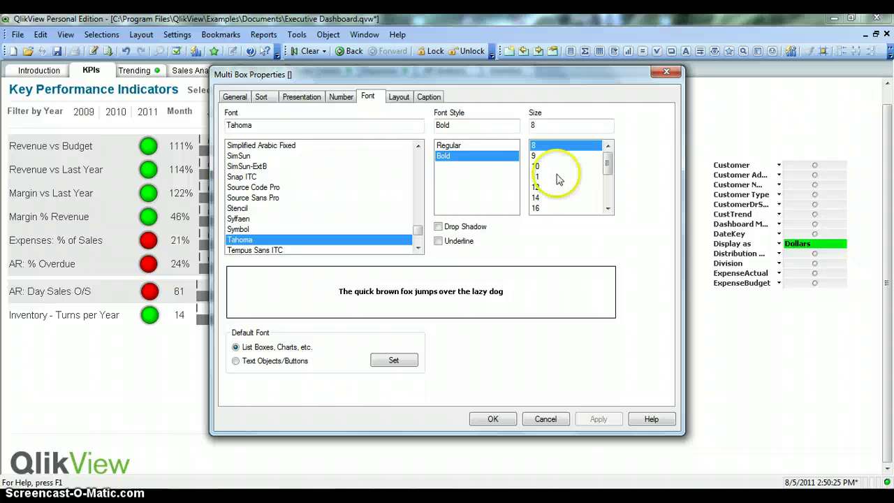
{"action": "left_click", "coordinate": [451, 146]}
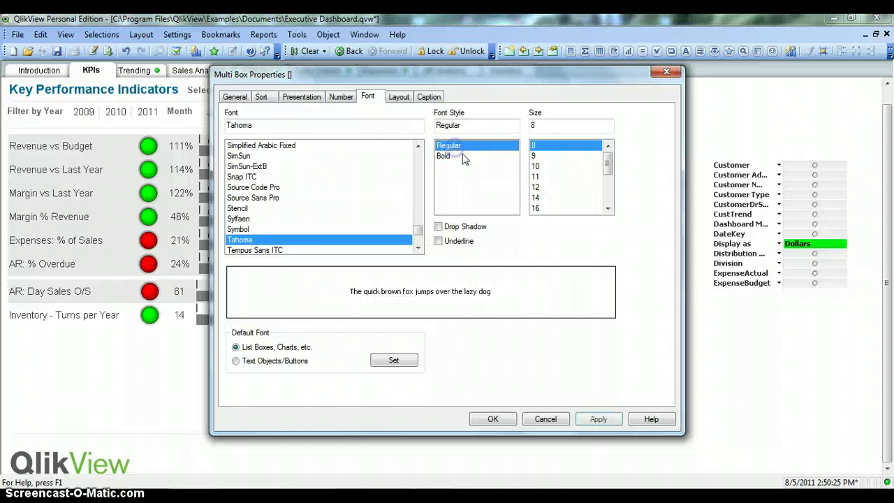
{"action": "left_click", "coordinate": [593, 418]}
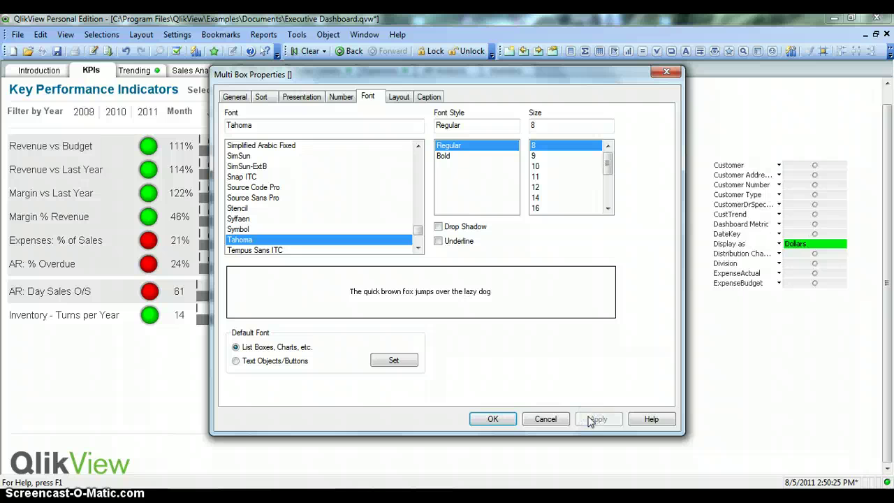
{"action": "left_click", "coordinate": [428, 243]}
Step: Try showing the multi box conditionally, set it back to Always and check its scrollbar color settings
{"action": "left_click", "coordinate": [397, 98]}
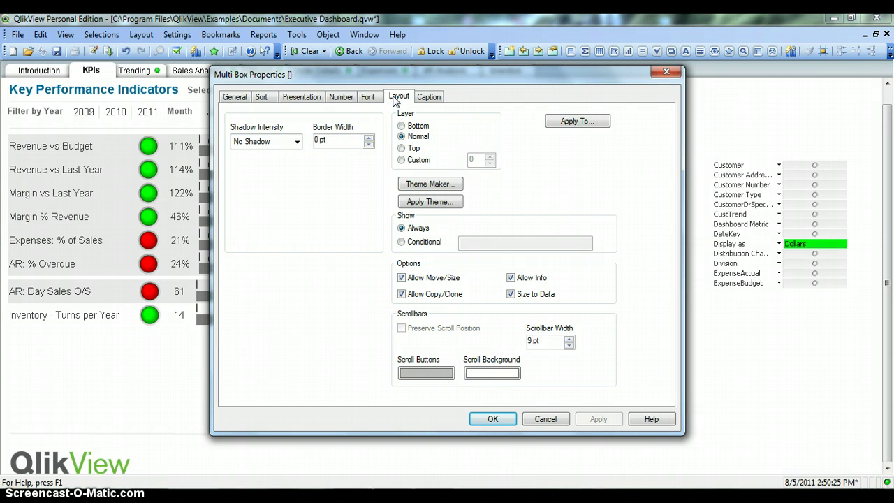
{"action": "left_click", "coordinate": [357, 299]}
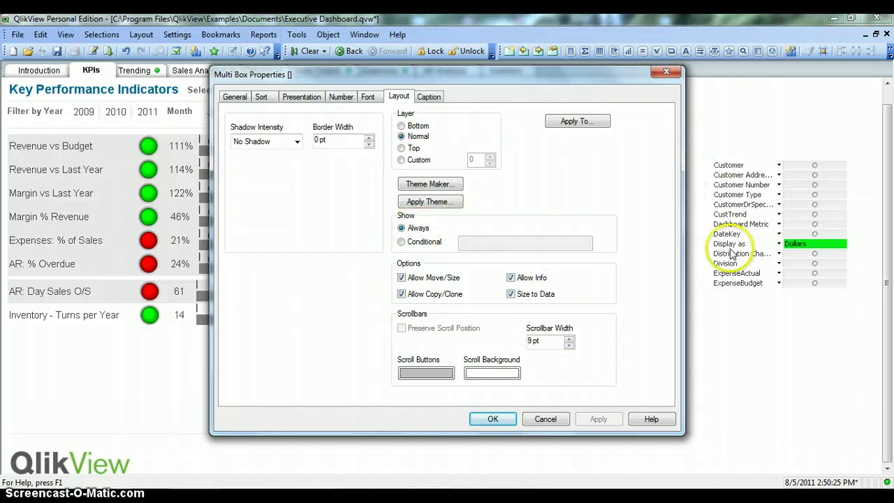
{"action": "left_click", "coordinate": [433, 242]}
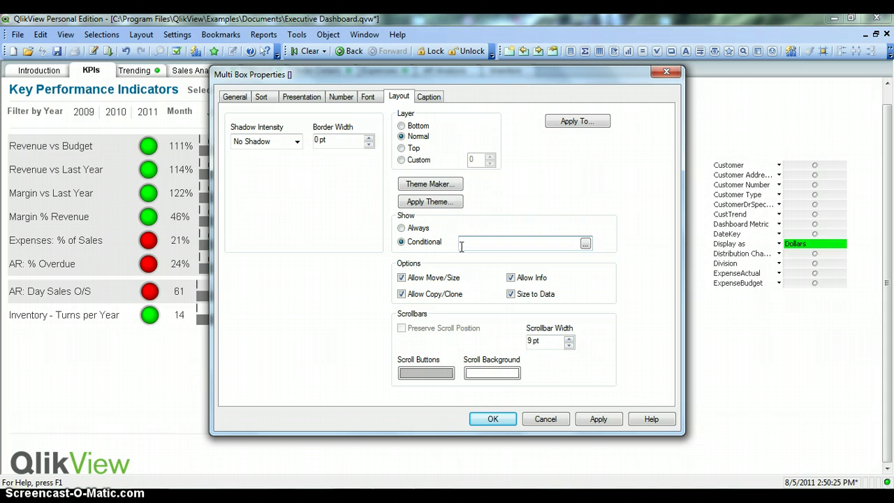
{"action": "left_click", "coordinate": [409, 230]}
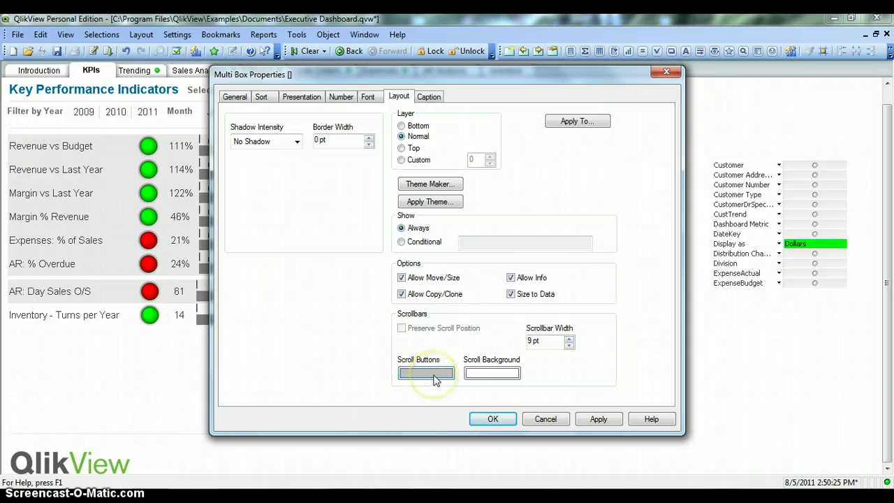
{"action": "left_click", "coordinate": [507, 377]}
Step: Try the Send to Excel and Copy Image to Clipboard icons in the multi box's caption and clear both again
{"action": "left_click", "coordinate": [430, 99]}
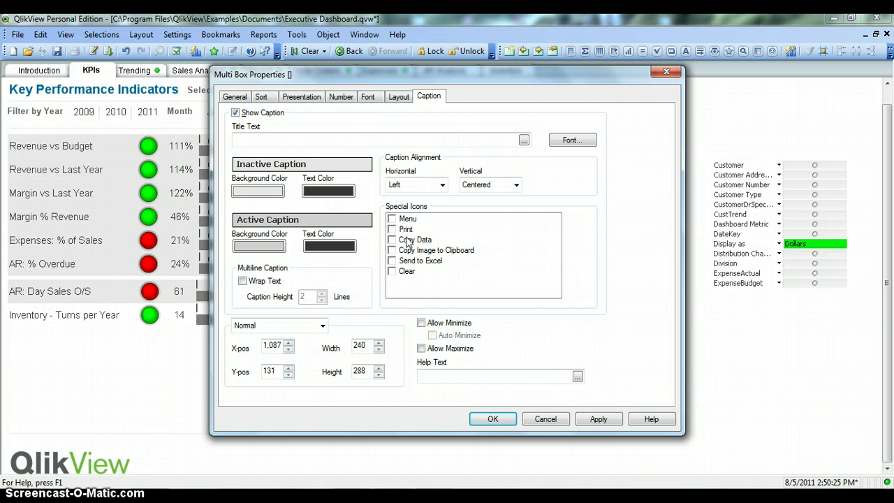
{"action": "left_click", "coordinate": [270, 140]}
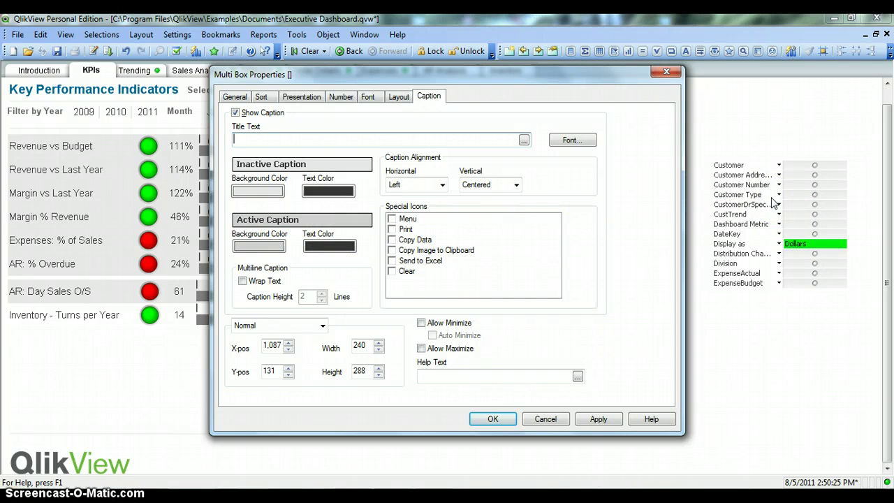
{"action": "left_click", "coordinate": [315, 253]}
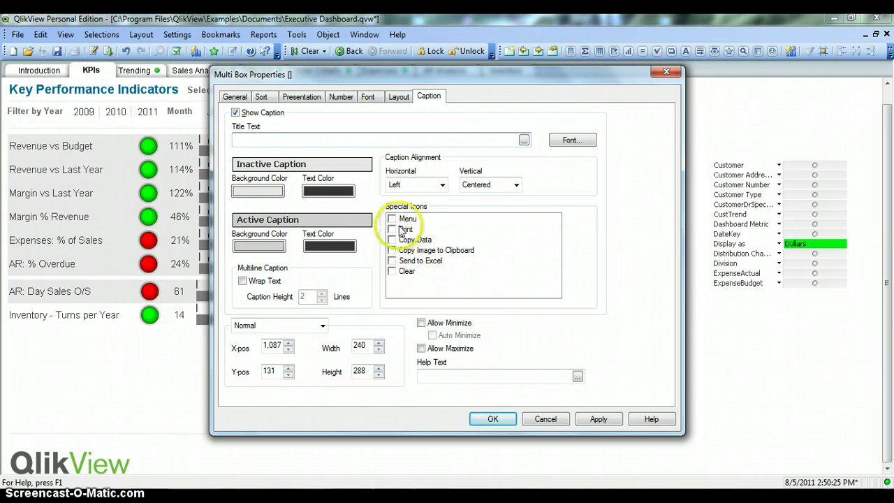
{"action": "left_click", "coordinate": [392, 261]}
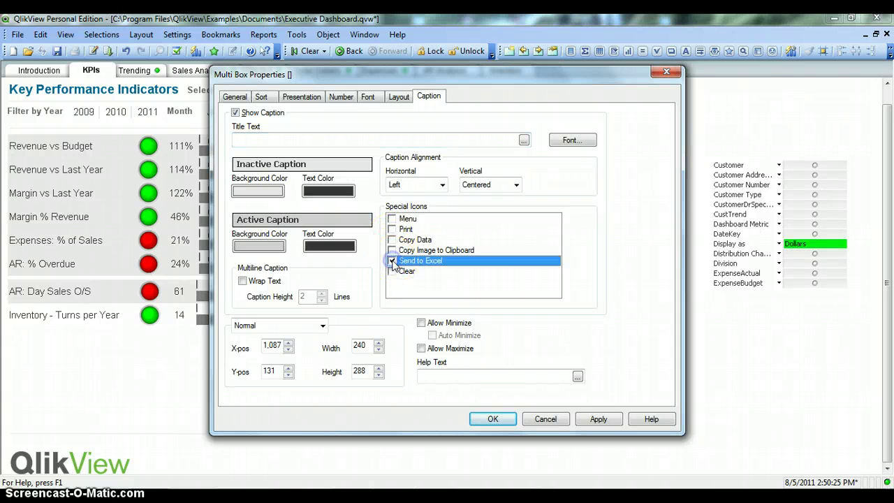
{"action": "left_click", "coordinate": [392, 250]}
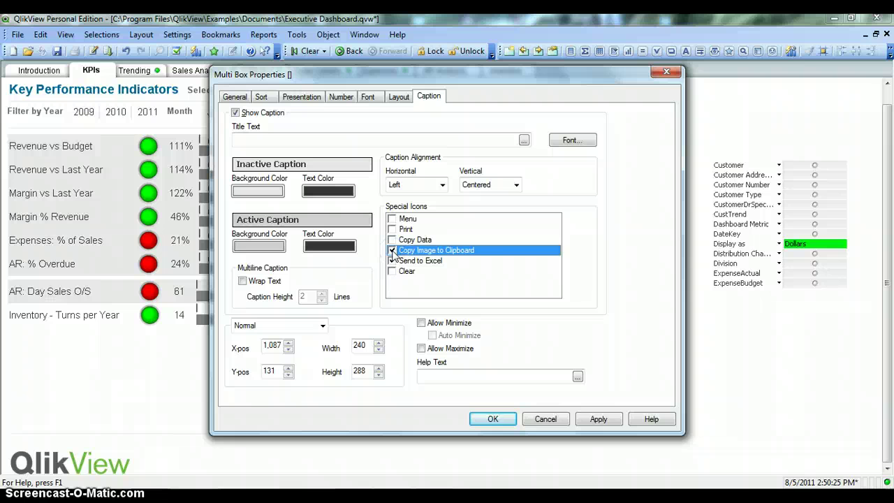
{"action": "left_click", "coordinate": [391, 250]}
{"action": "left_click", "coordinate": [391, 261]}
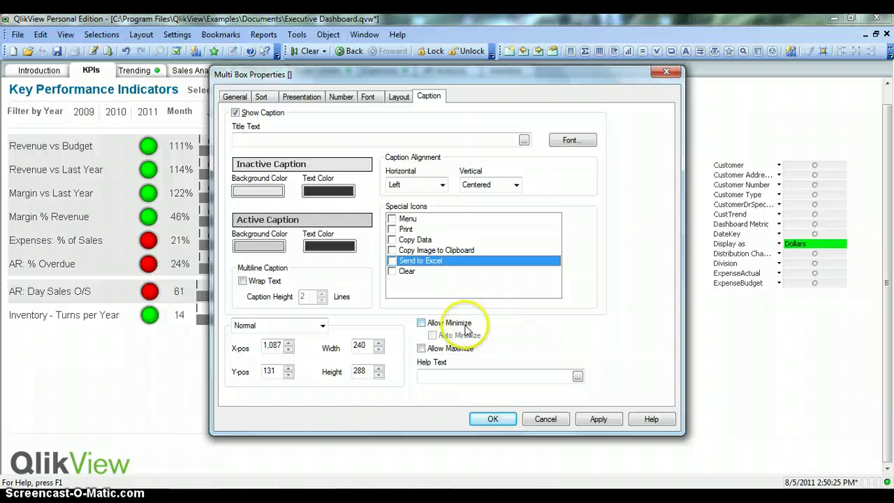
Step: Try Allow Minimize on the multi box's caption and clear the option again
{"action": "left_click", "coordinate": [423, 324]}
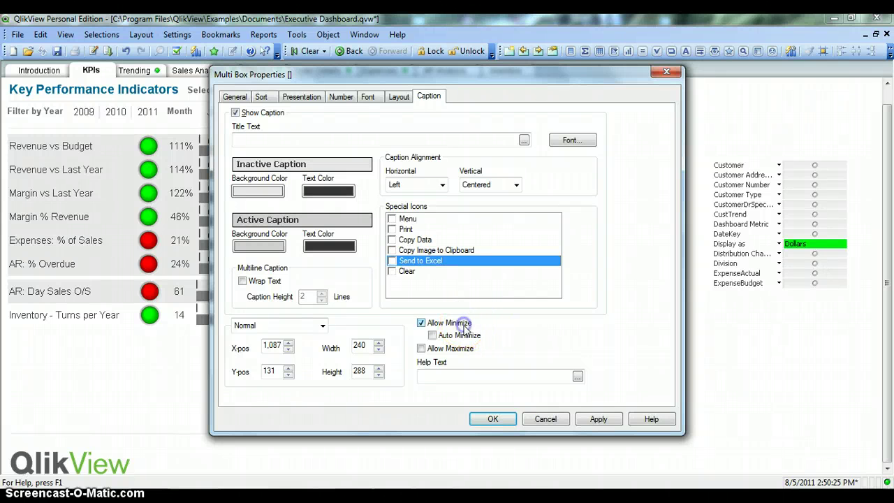
{"action": "left_click", "coordinate": [601, 418]}
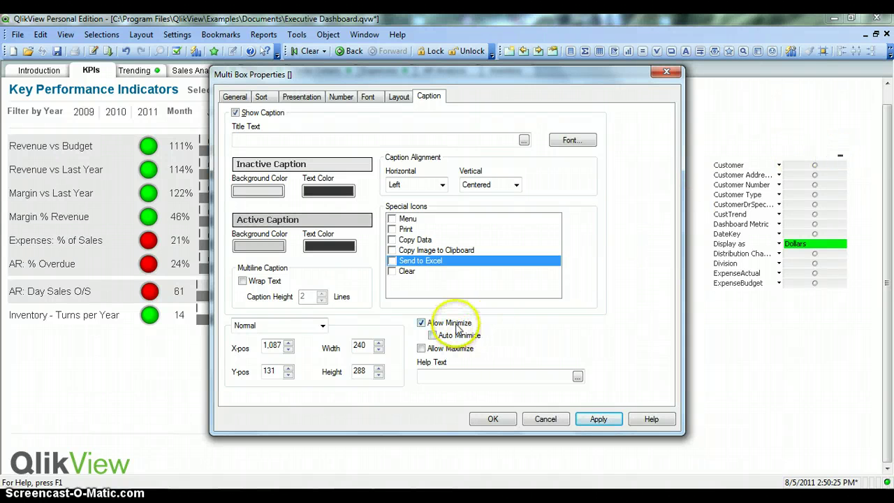
{"action": "left_click", "coordinate": [424, 323]}
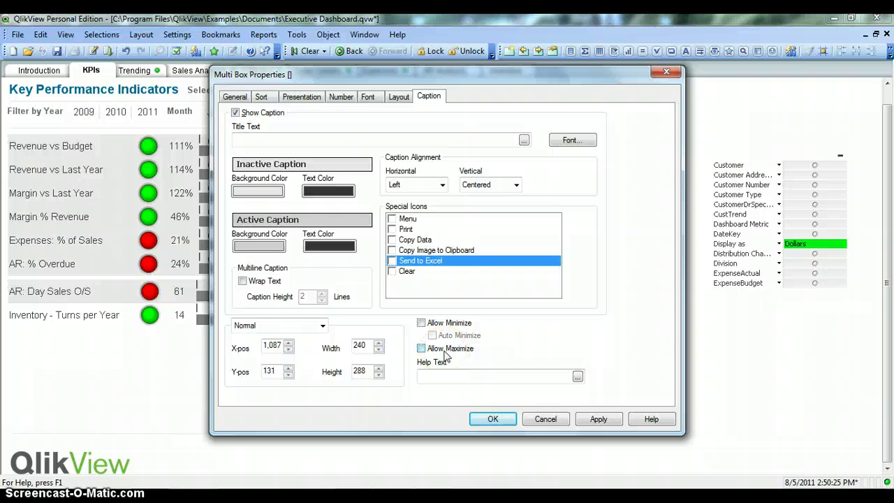